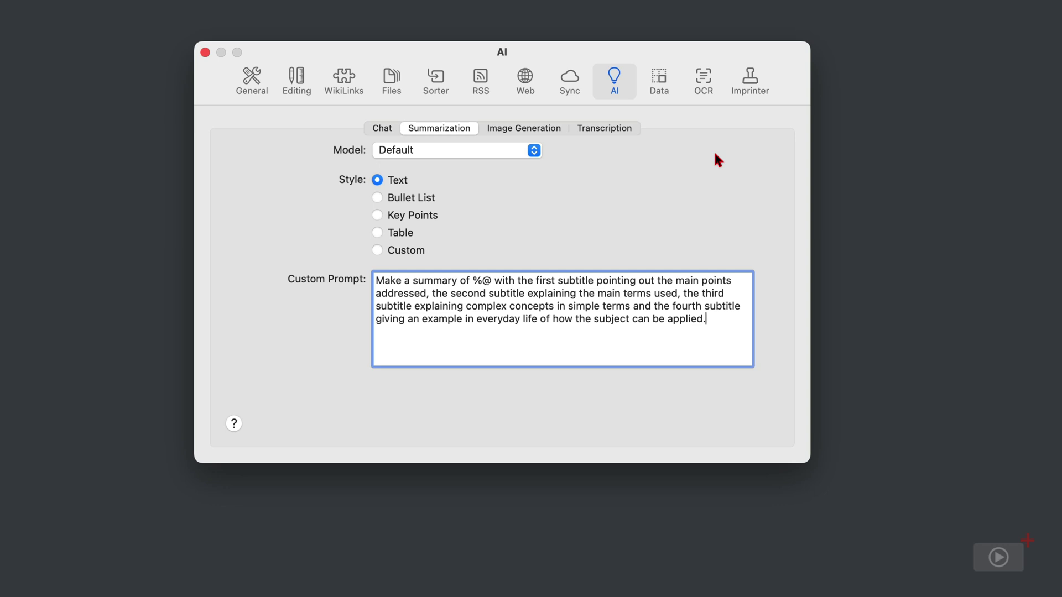
Keep the Default summarization model and choose the Table summary style.
click(536, 154)
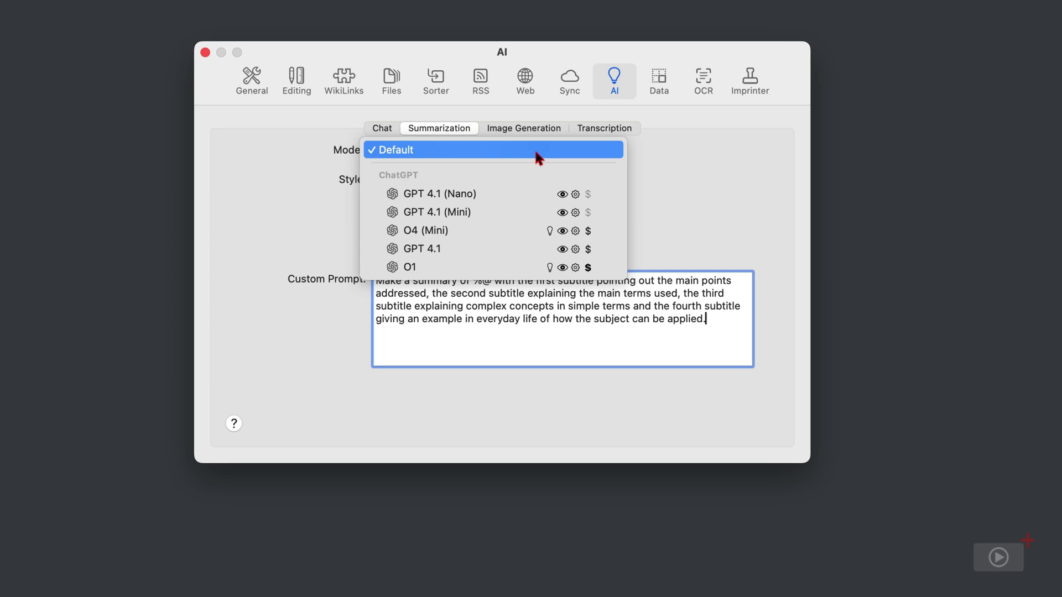
click(537, 154)
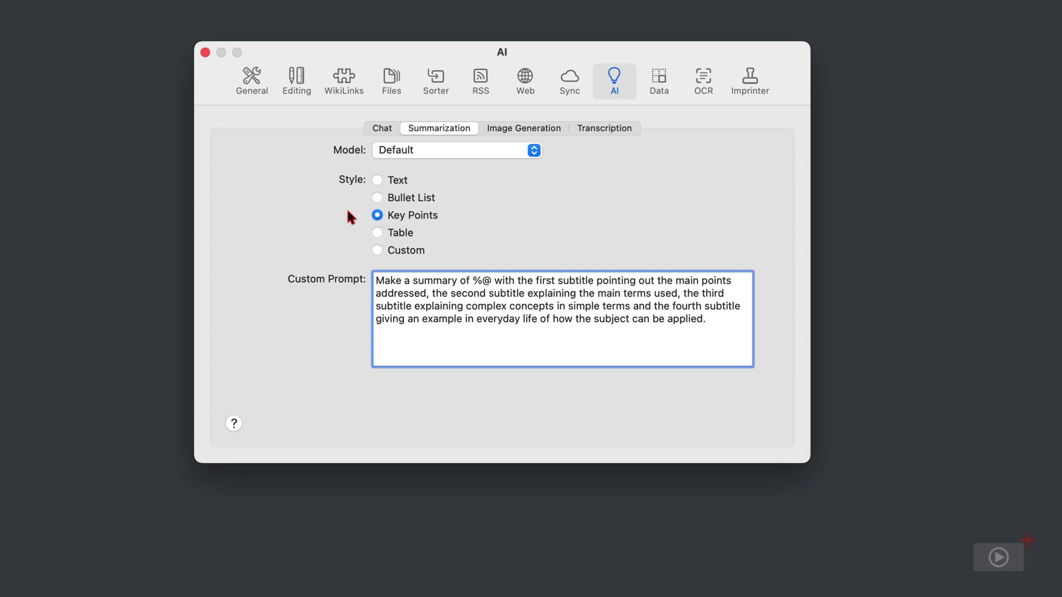
click(377, 233)
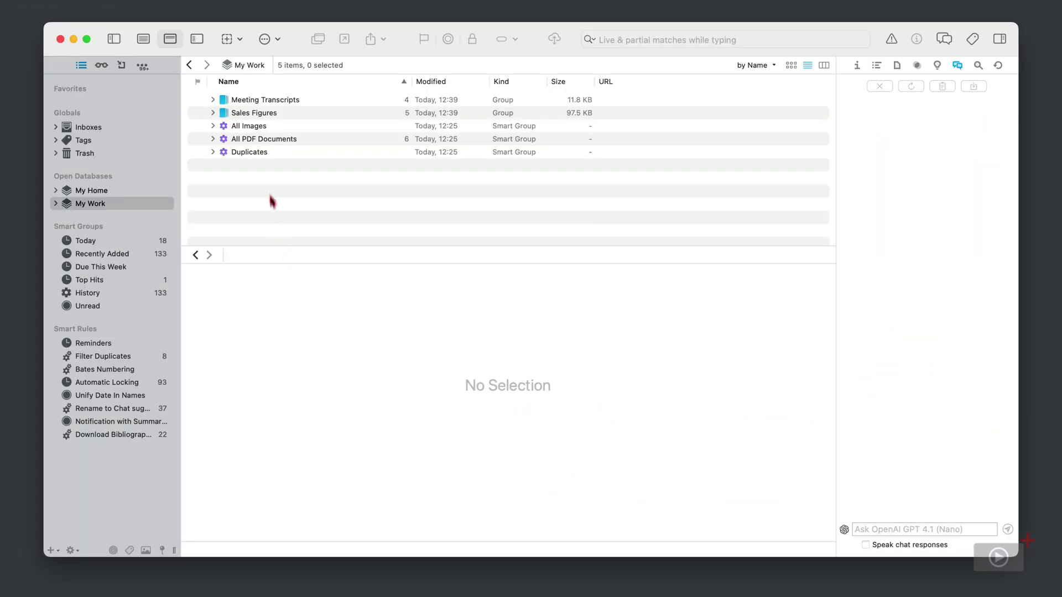
Open the Beatles first album meeting transcript from Meeting Transcripts in the widescreen three-pane layout.
click(212, 100)
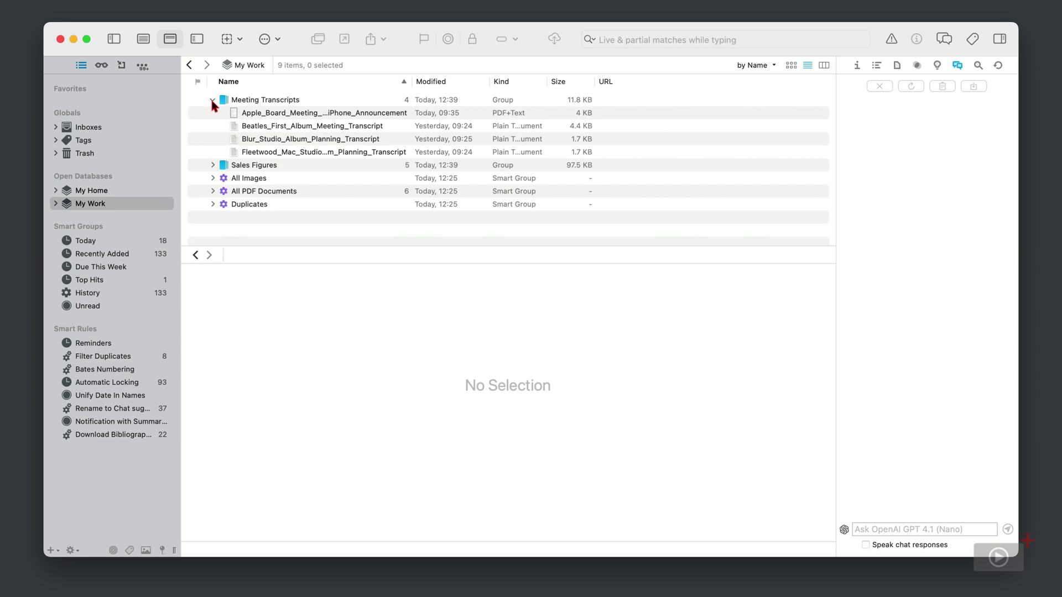
click(399, 125)
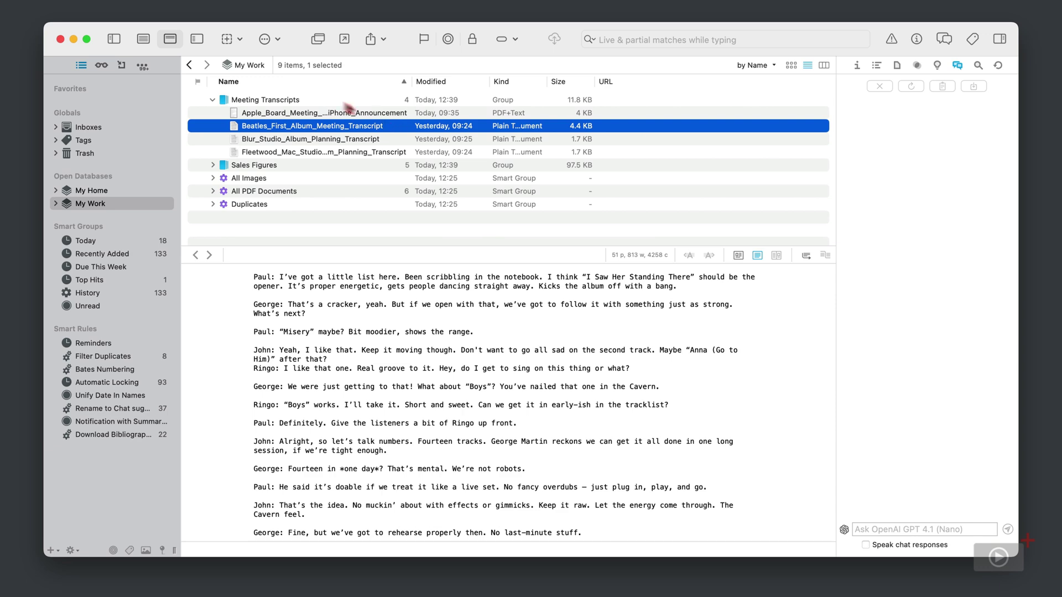
click(198, 40)
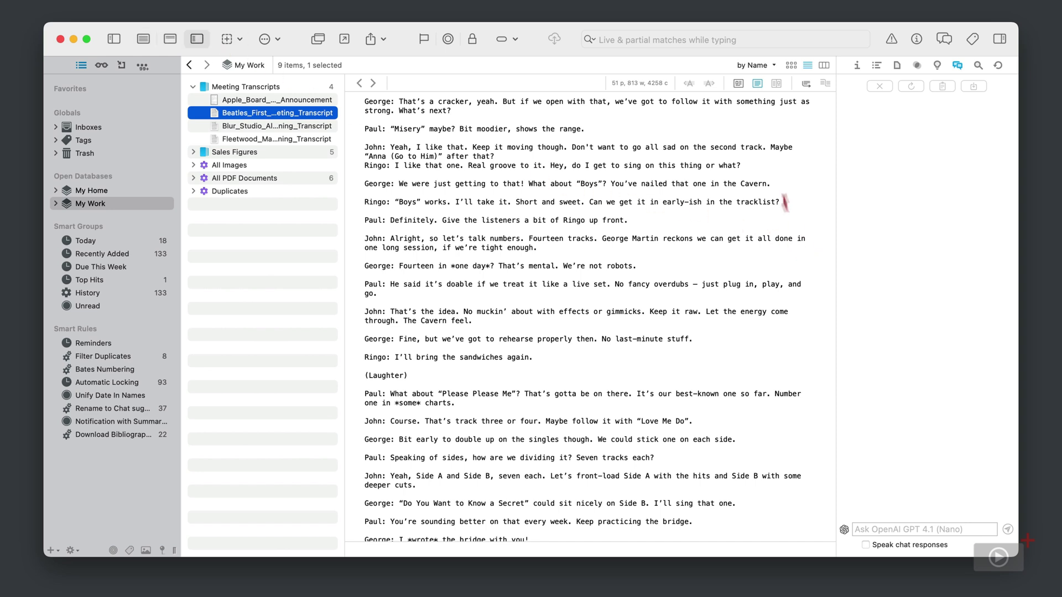
Select transcript passages through Ringo's sandwich line, then clear the selection.
drag(774, 166, 364, 166)
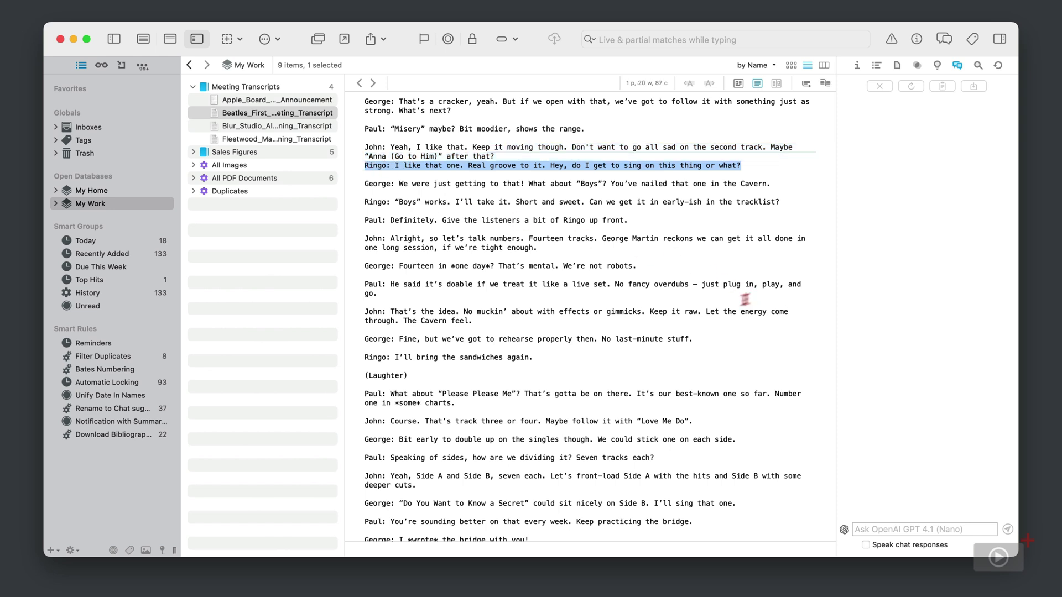
drag(578, 357, 344, 352)
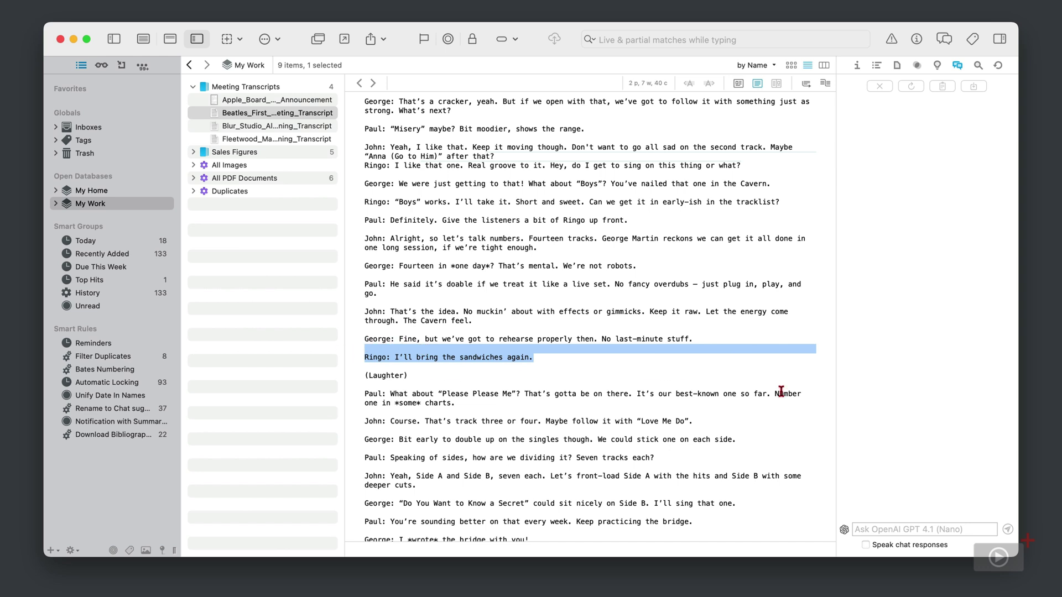
click(783, 375)
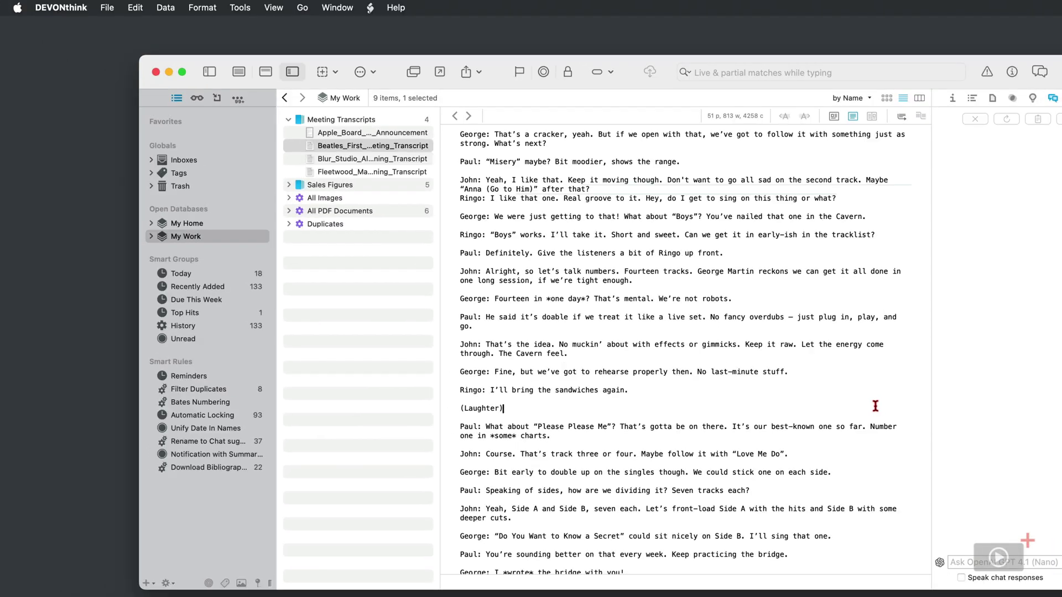
Summarize the Beatles transcript with Edit > Summarize via Chat.
click(302, 148)
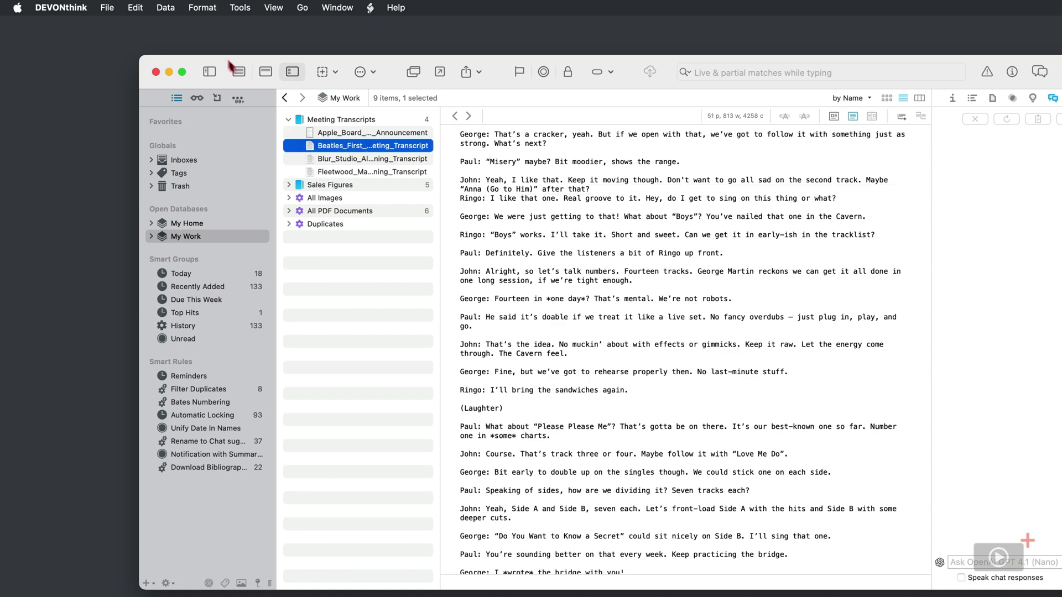
click(132, 8)
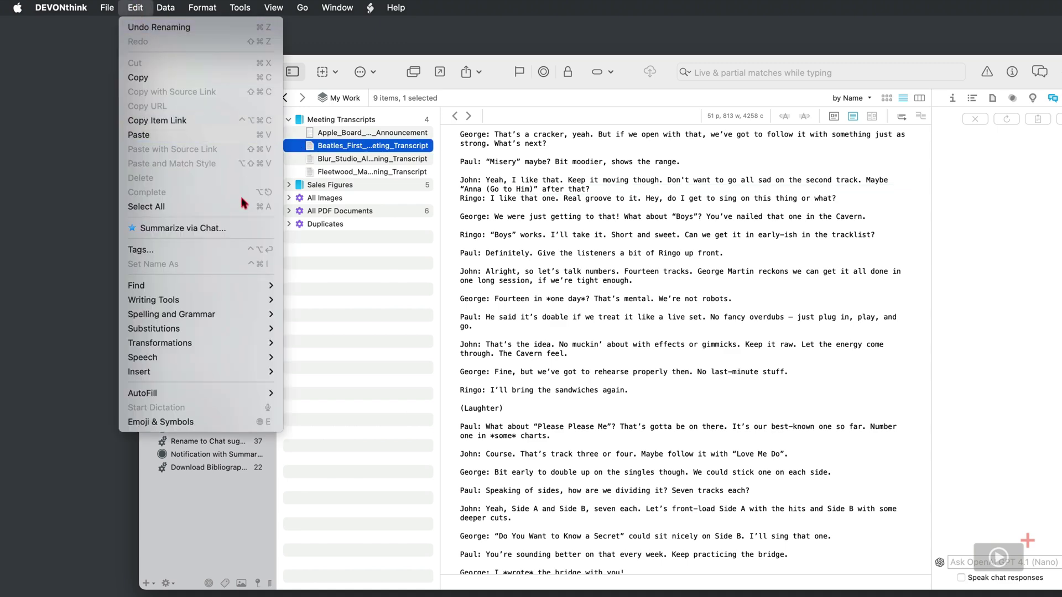
click(247, 229)
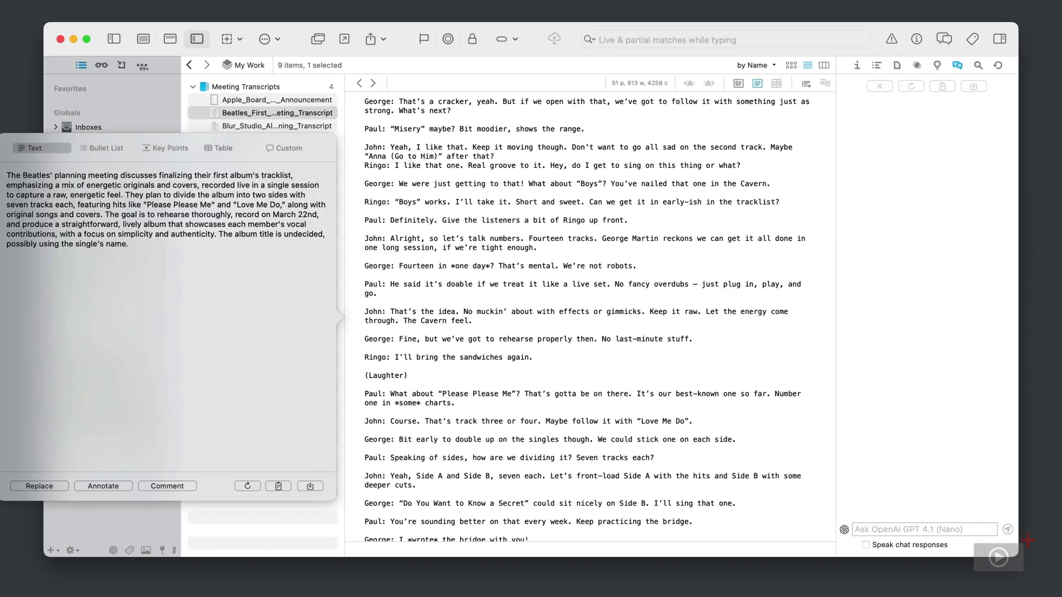
Compare the summary as a bullet list, key points and a table.
click(111, 149)
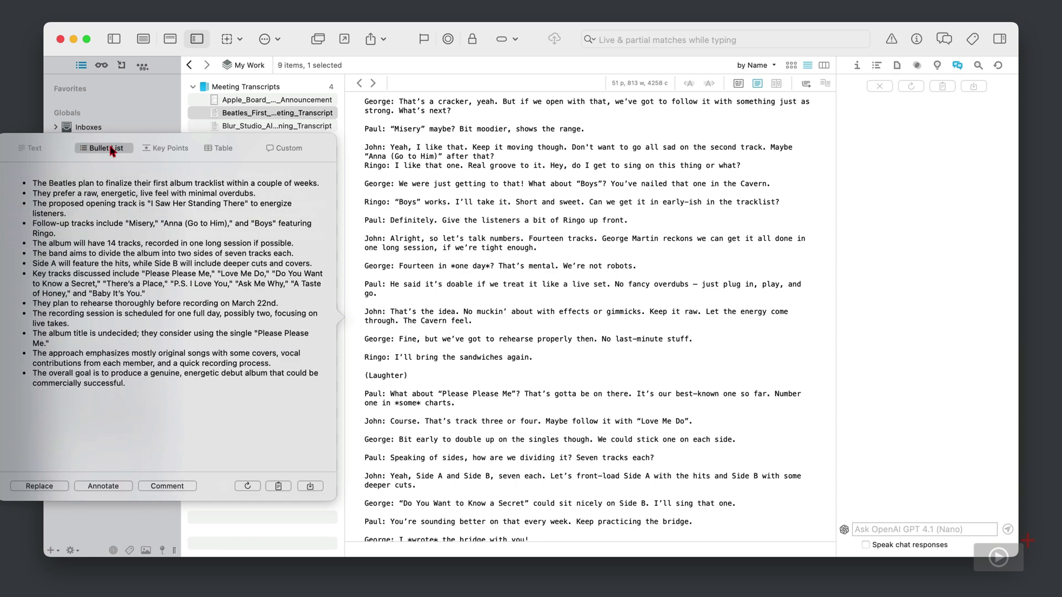
click(178, 150)
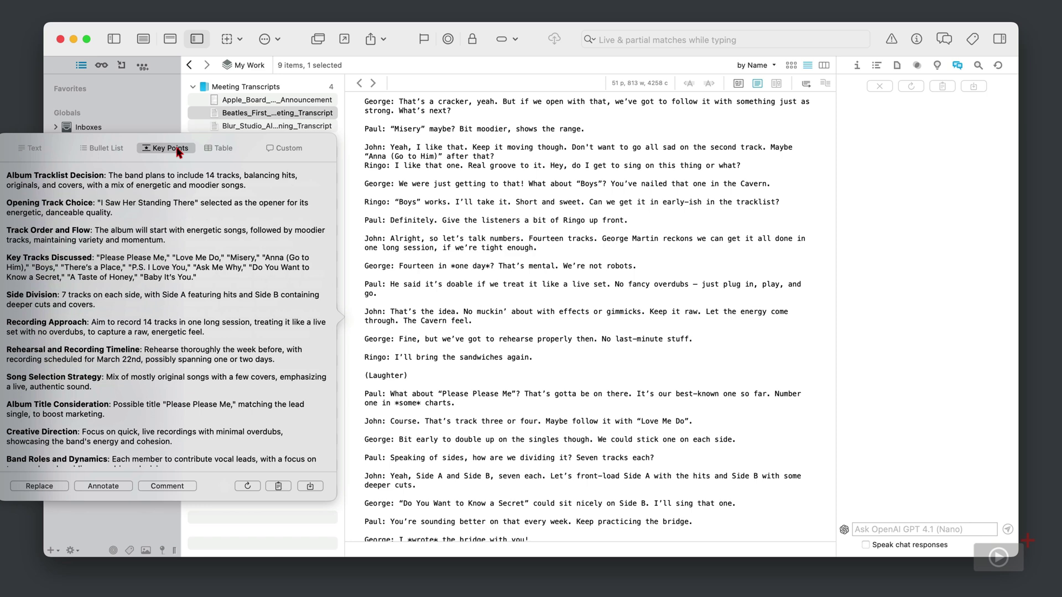
click(224, 149)
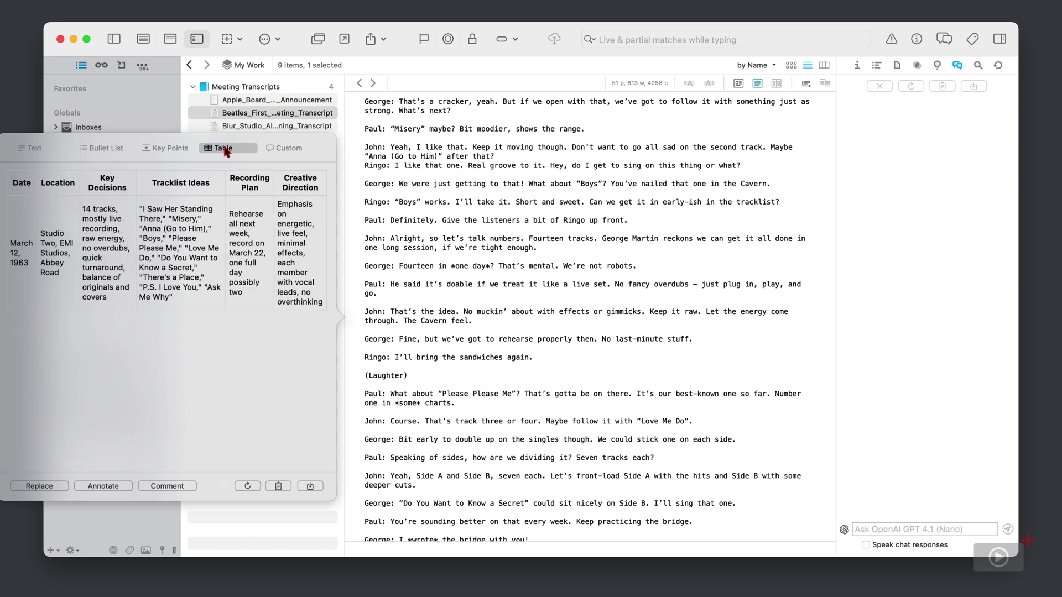
Switch the summary to the Custom four-part prompt and scroll through the result.
click(302, 149)
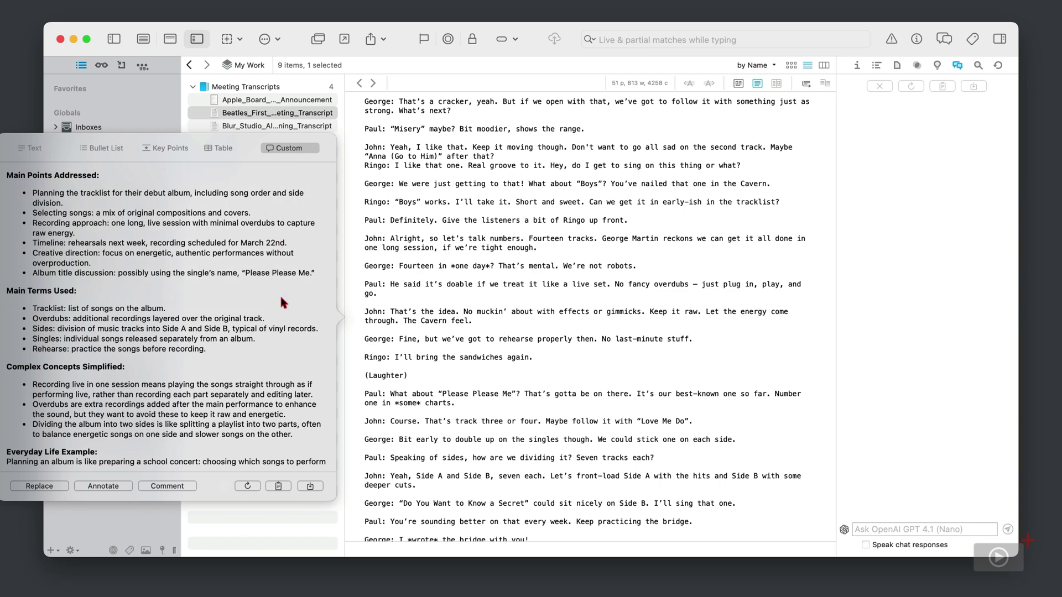
scroll(280, 294, down, 3)
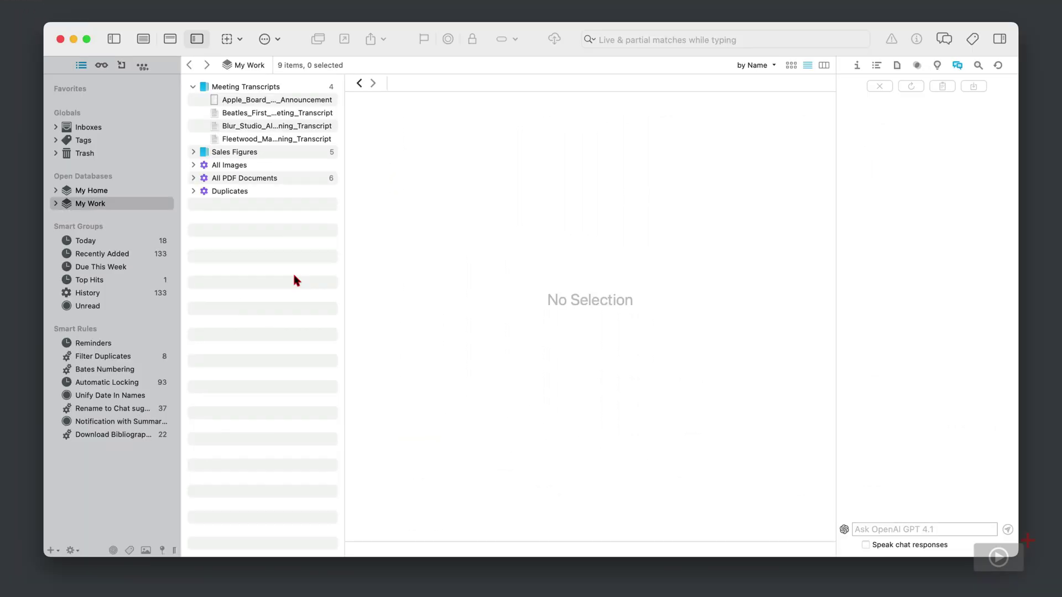
Ask the AI chat: 'draft me an email containing the key points from this document' for the Fleetwood Mac transcript.
click(310, 138)
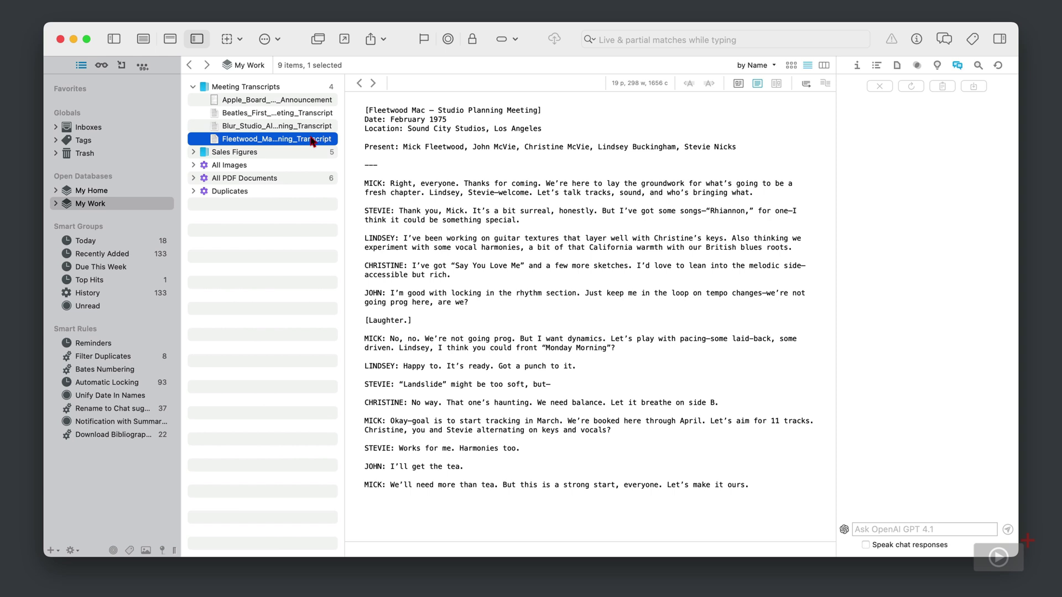
click(910, 530)
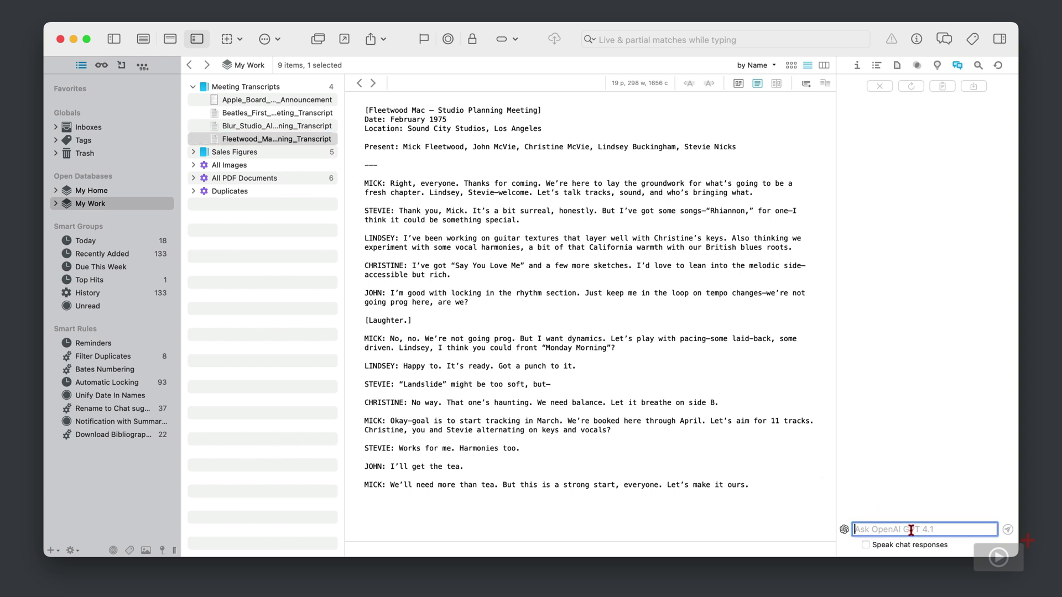
text(draft me an email containin)
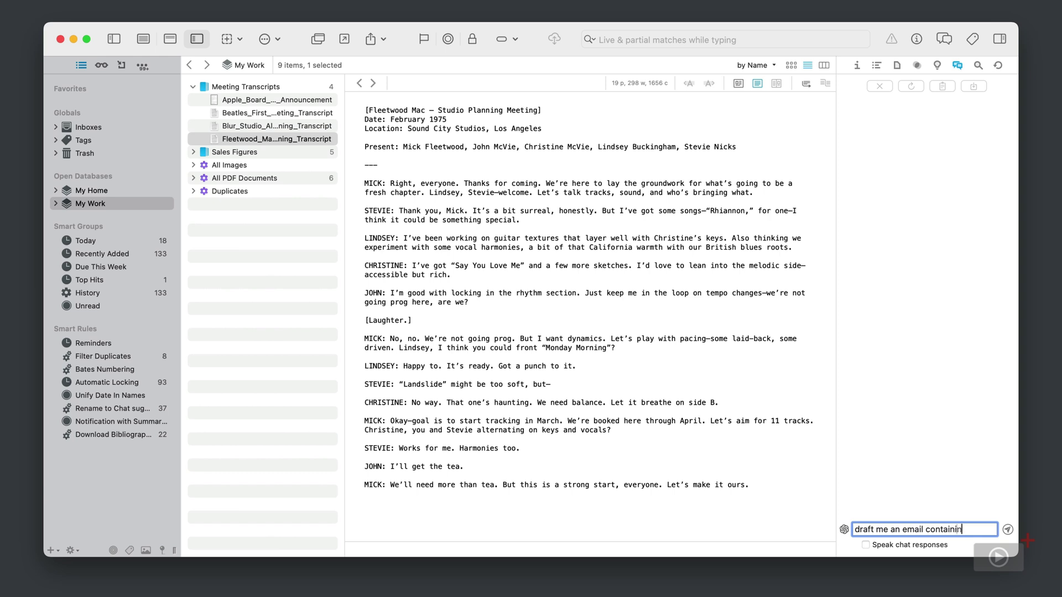
text(g the key points from this )
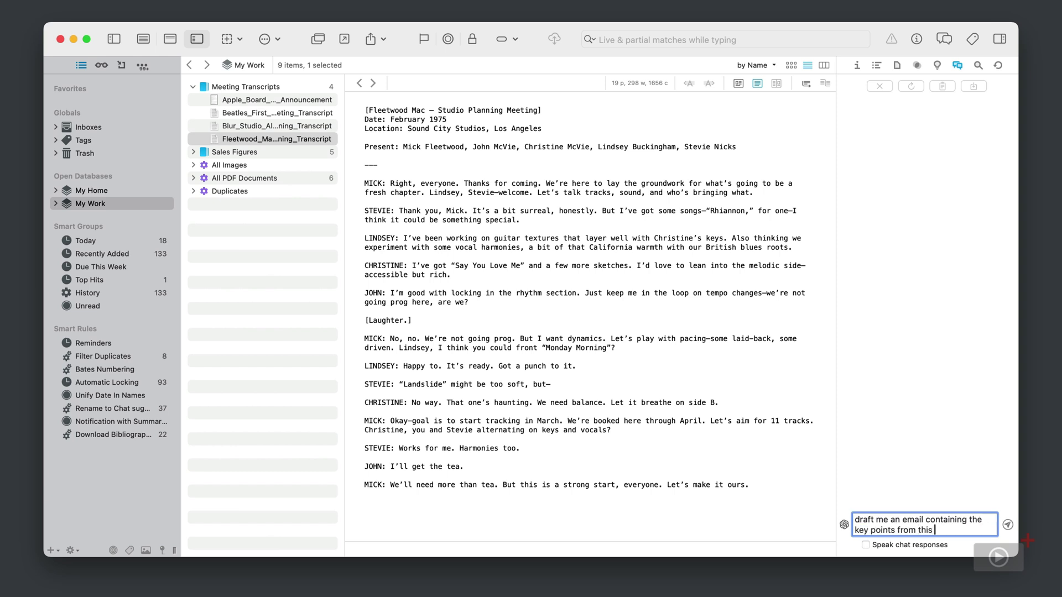
text(document)
key(Return)
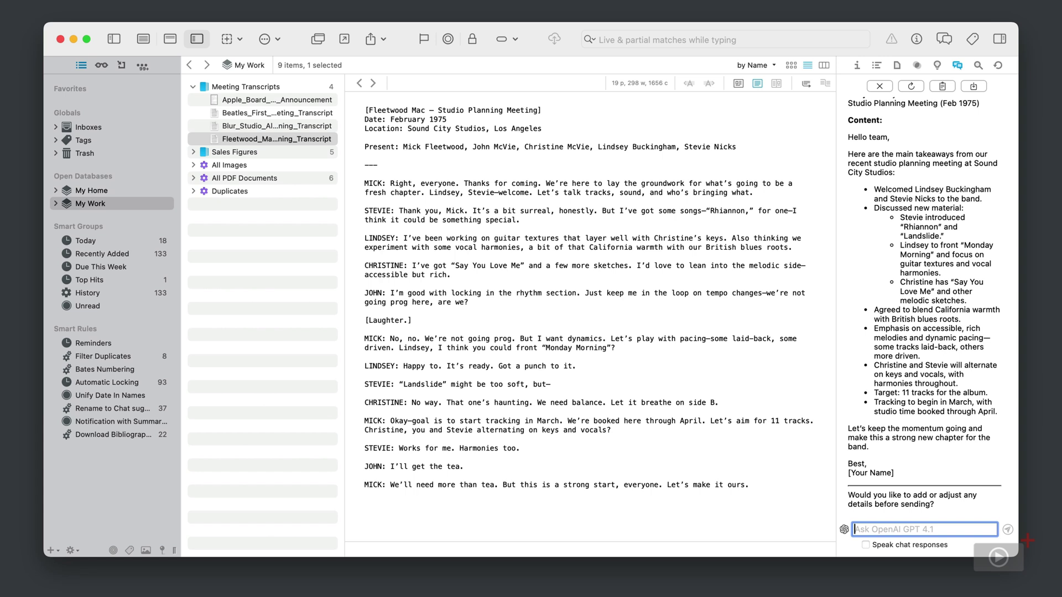
Give the chat the recipient's e-mail address, then the sender's name for the signature.
text(addre)
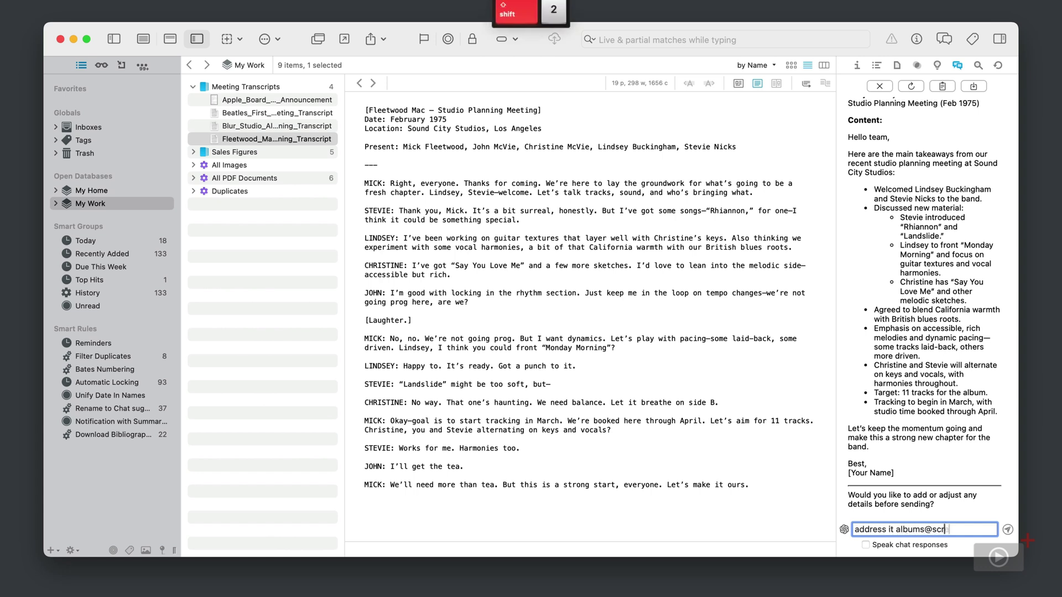
key(Return)
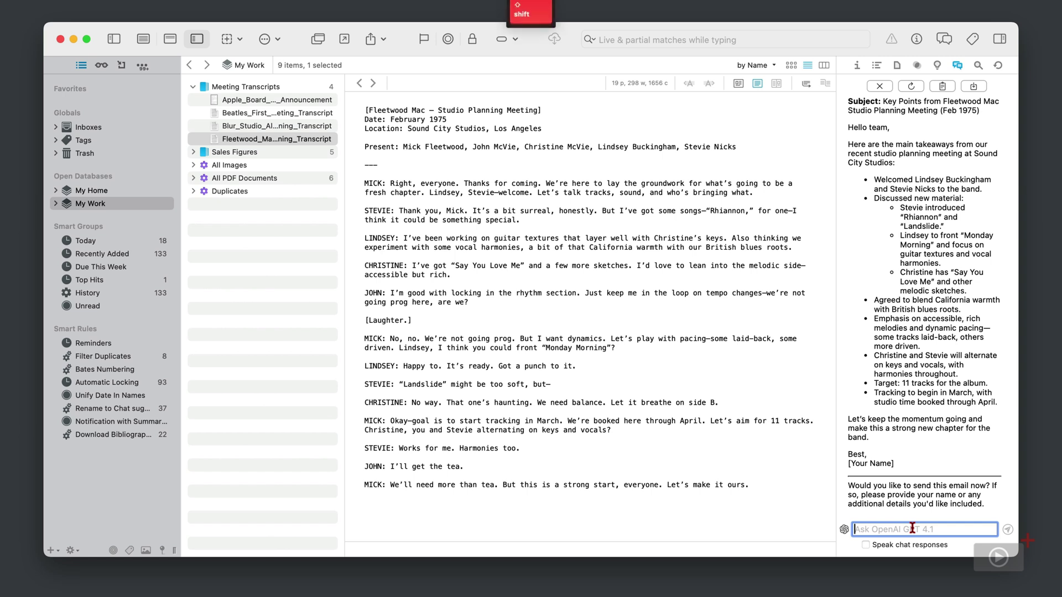
text(From Brian Eps)
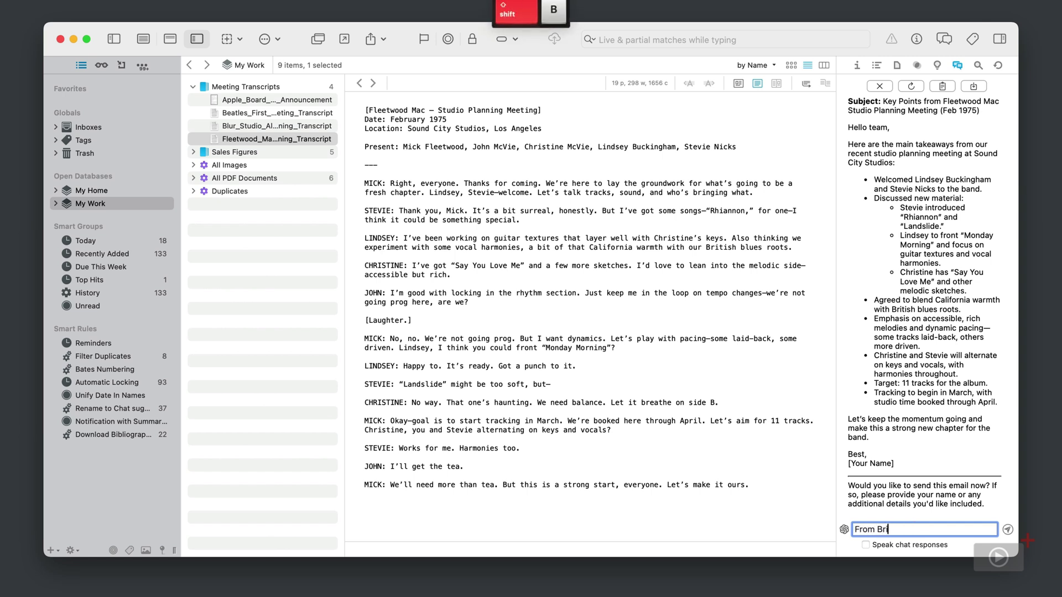
text(tein)
key(Return)
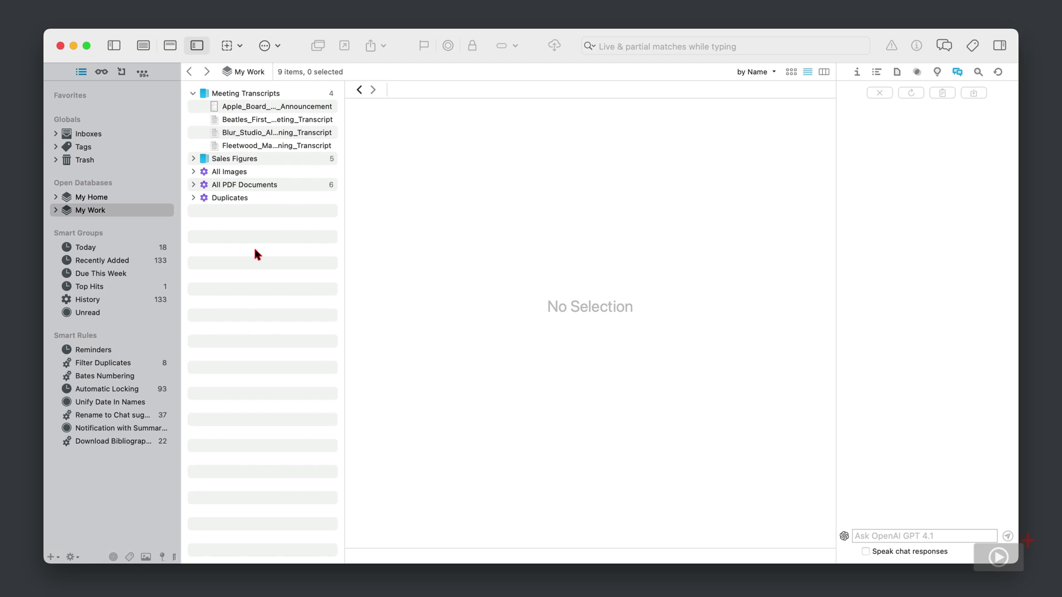
Go through the Beatles, Blur and Fleetwood Mac transcripts, then Shift-select all three.
click(271, 119)
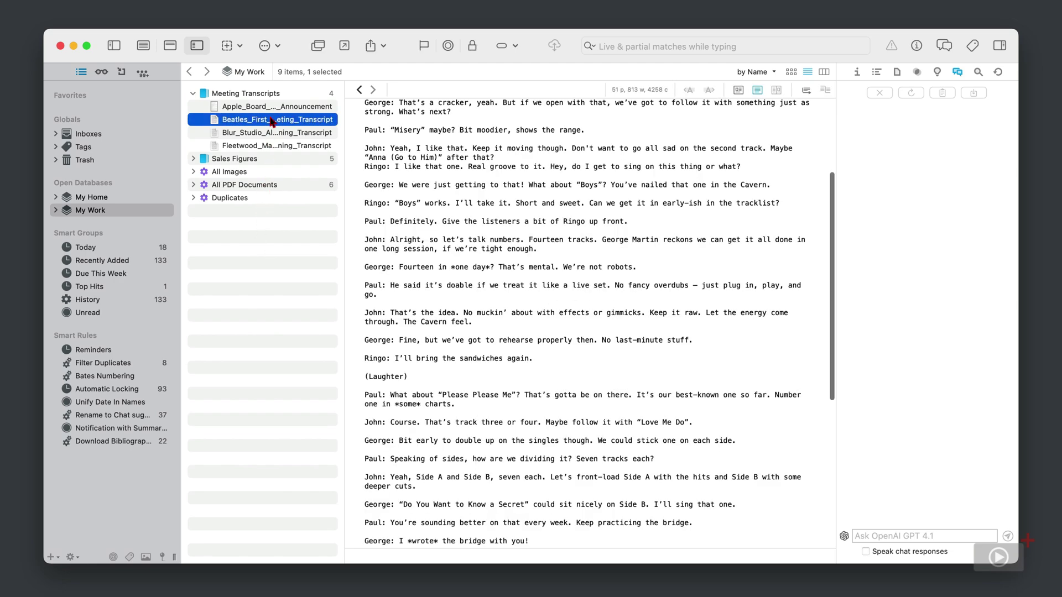
click(269, 133)
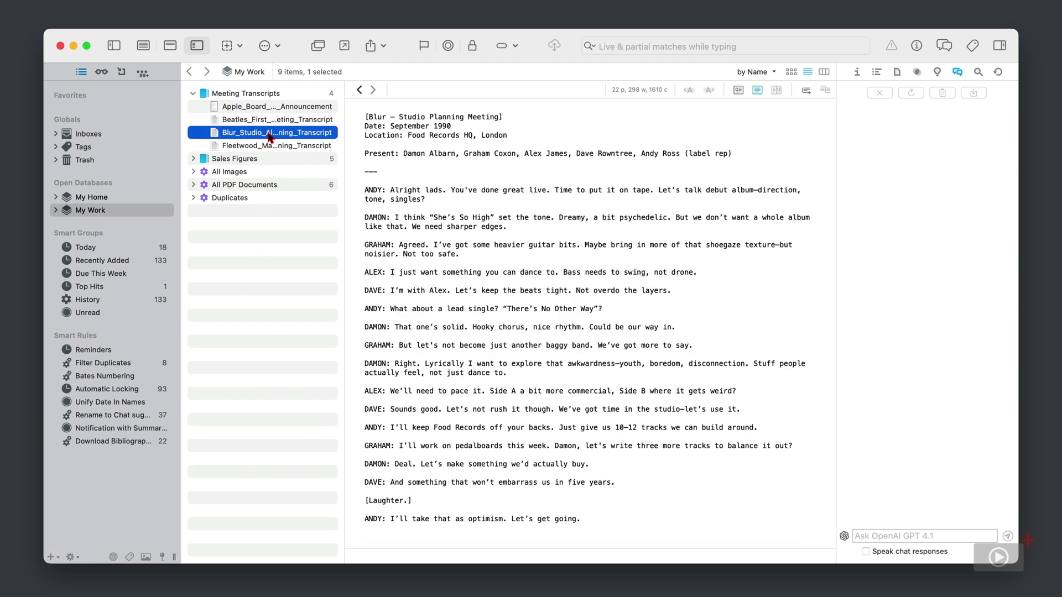
click(268, 149)
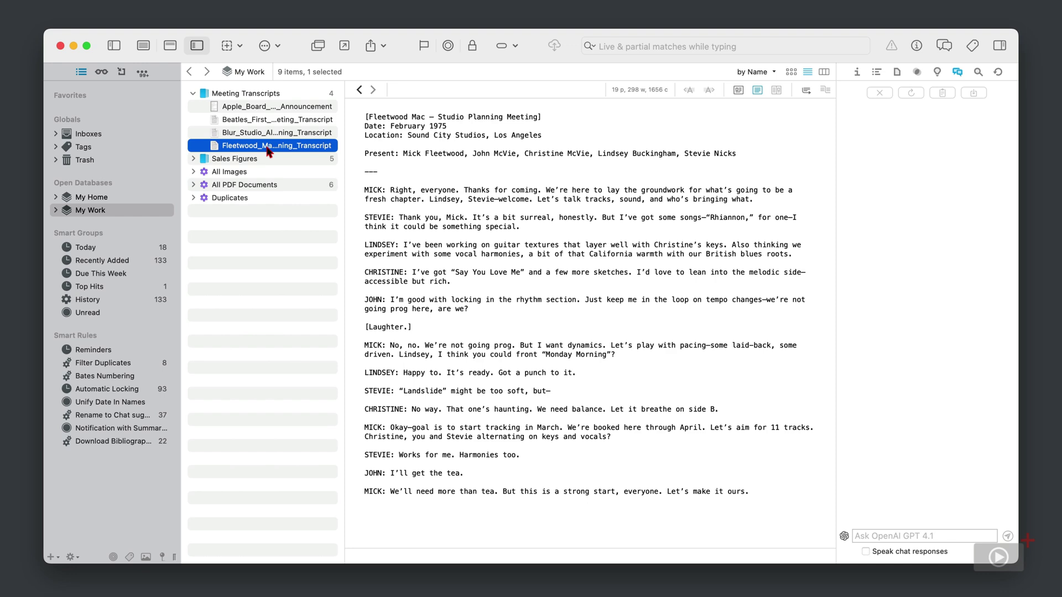
shift+click(266, 121)
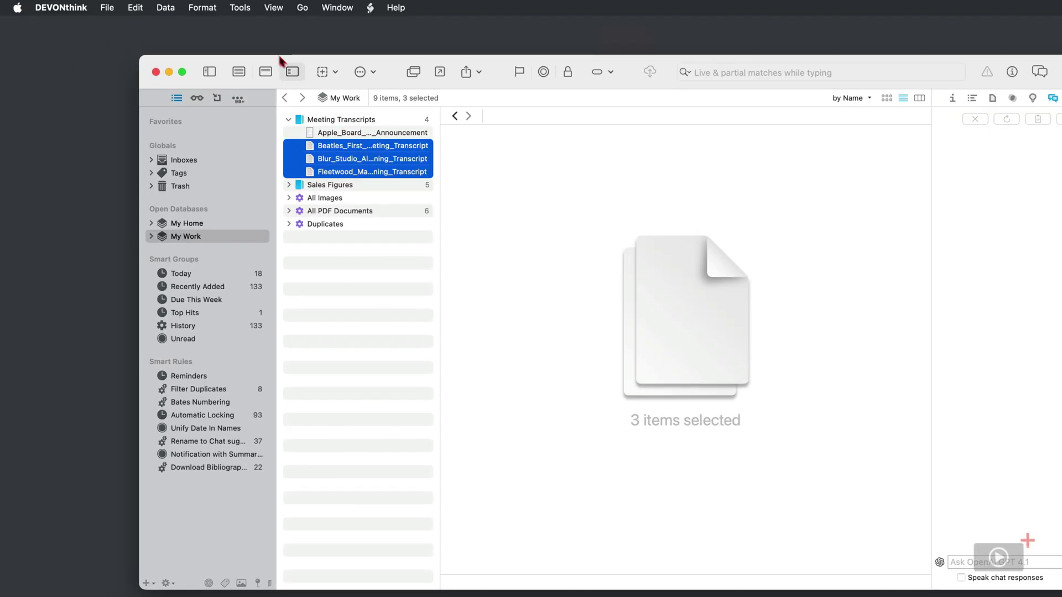
Run Tools > Summarize Documents via Chat > as Rich Text on the three transcripts.
click(222, 5)
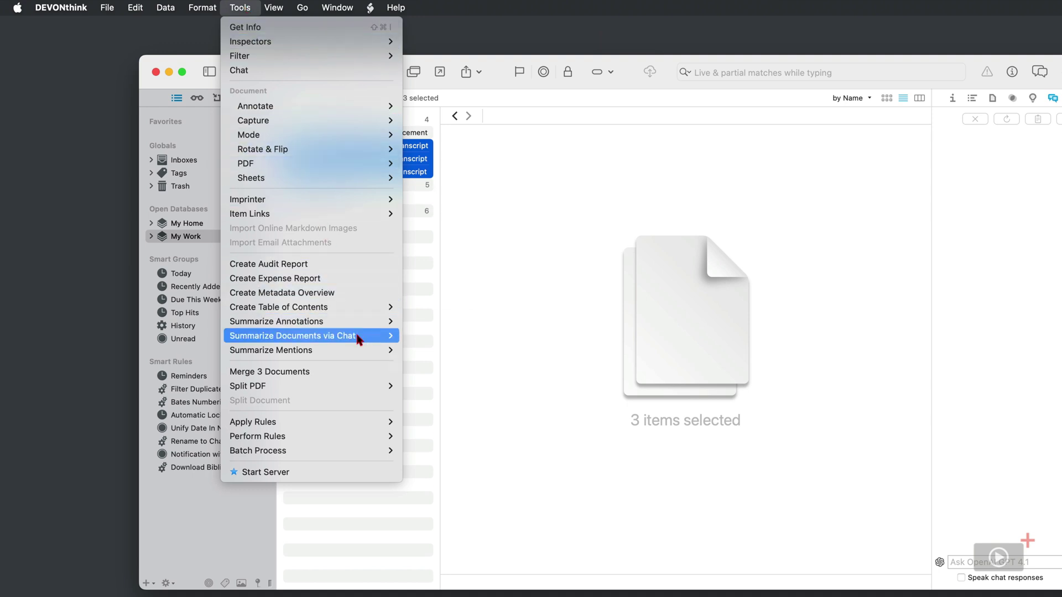
mouse_move(358, 340)
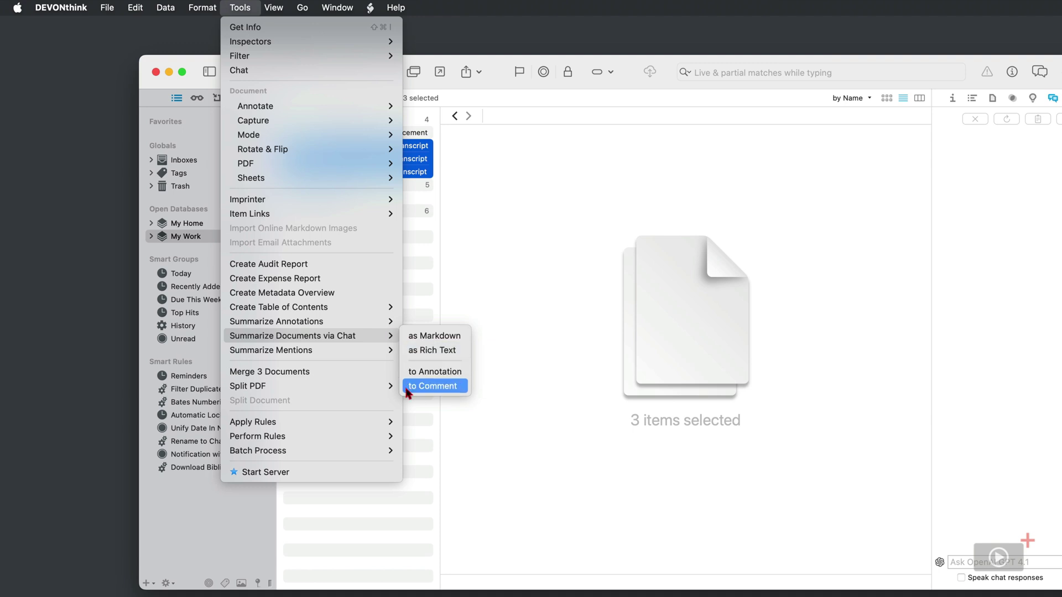
click(412, 350)
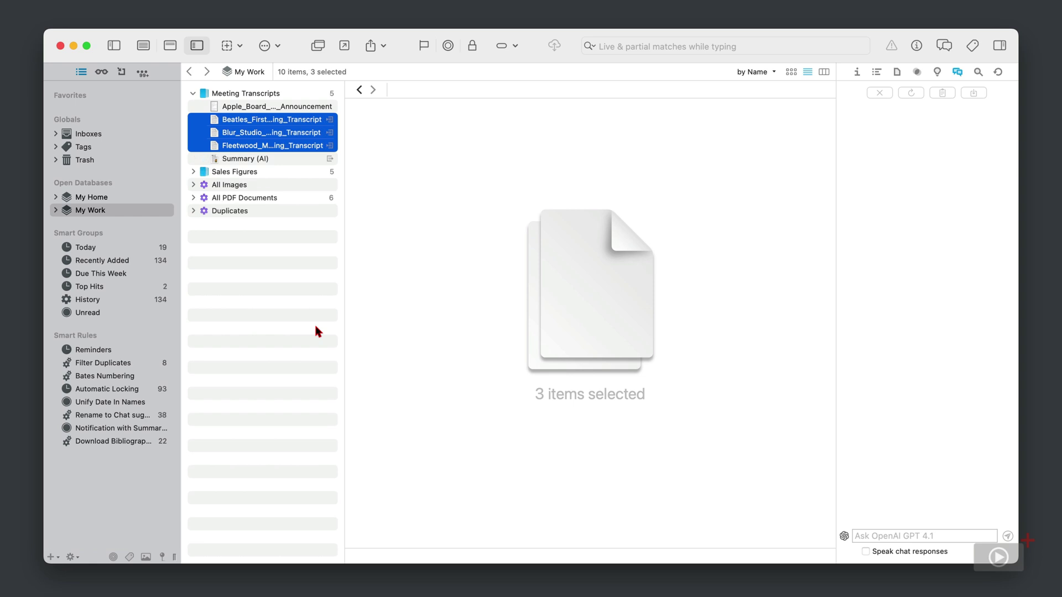
Open Summary (AI) and follow its Fleetwood Mac and Beatles links, returning to the summary each time.
click(295, 161)
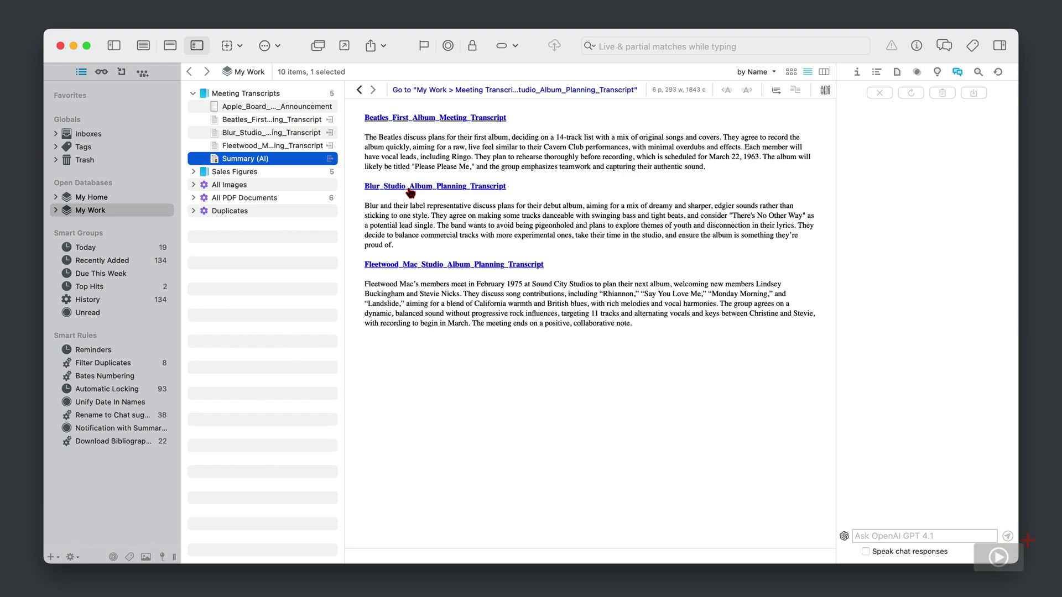
click(427, 265)
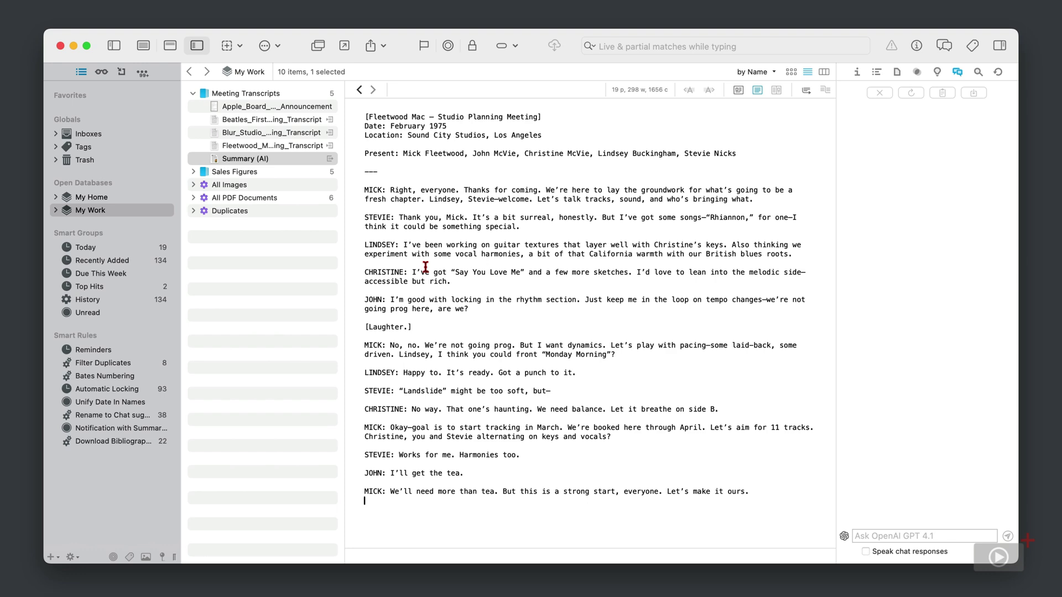
click(359, 90)
click(373, 119)
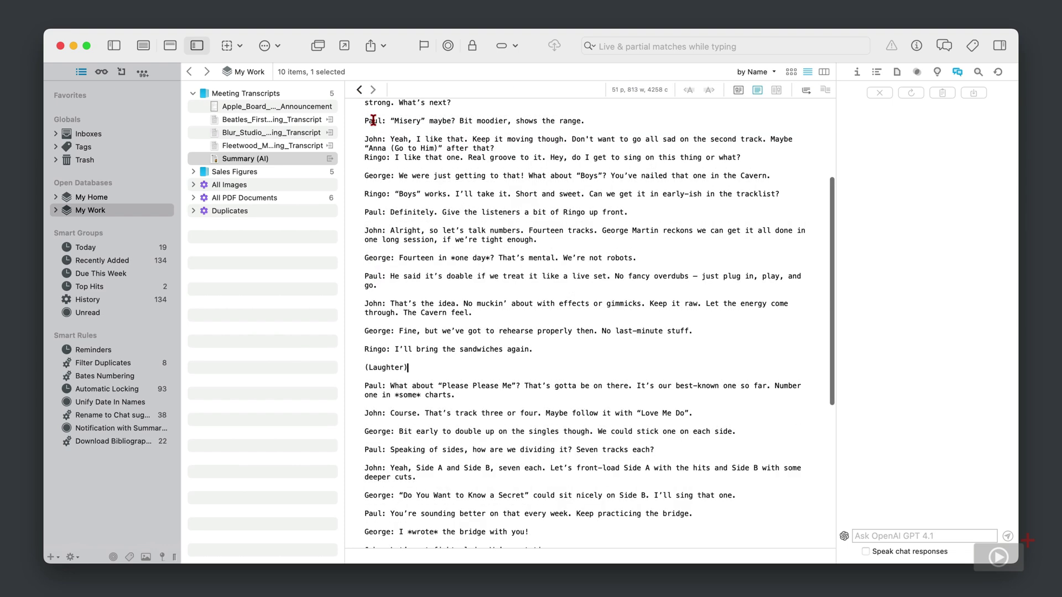
click(360, 90)
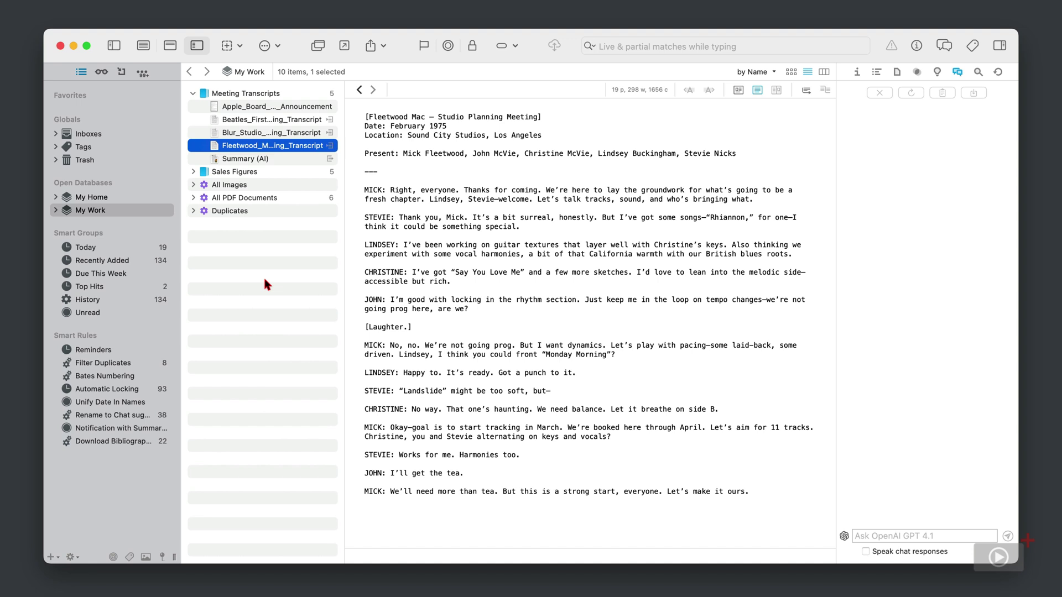
Show the Fleetwood Mac transcript's Annotations tab in the Info inspector and check its Annotations field.
click(858, 71)
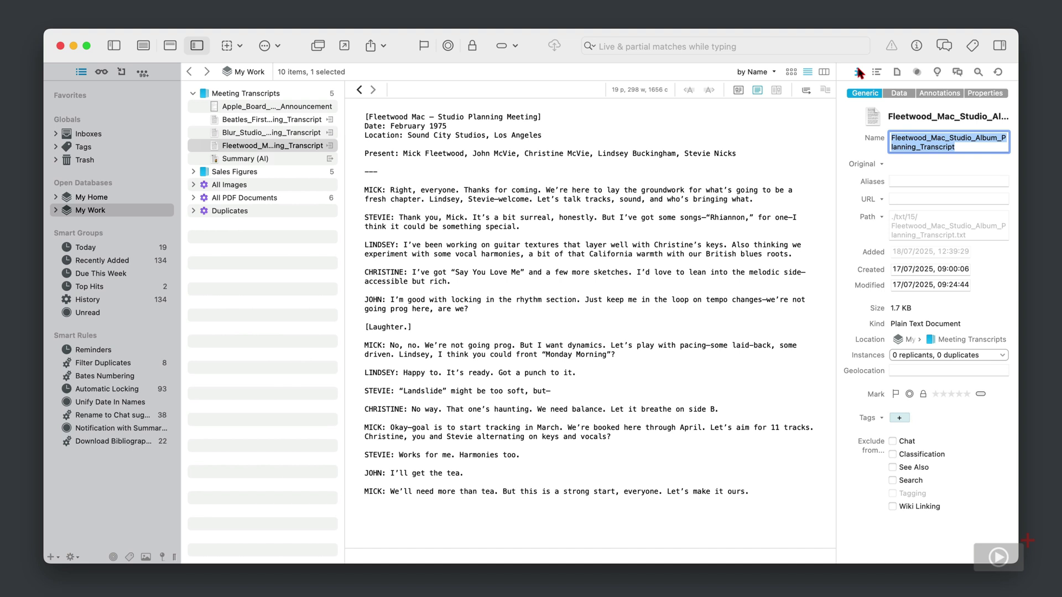
click(952, 95)
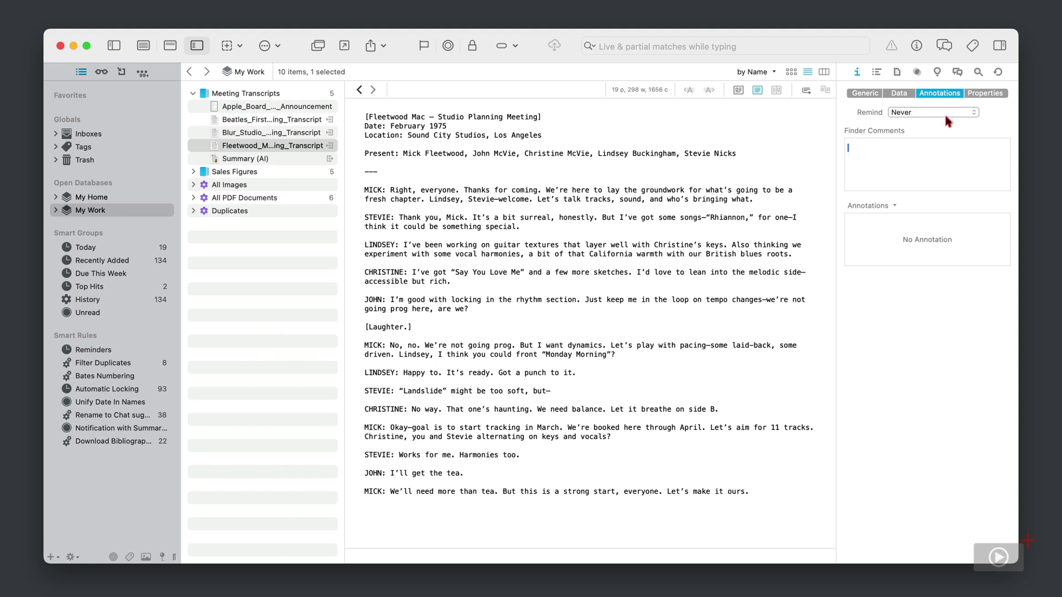
click(870, 242)
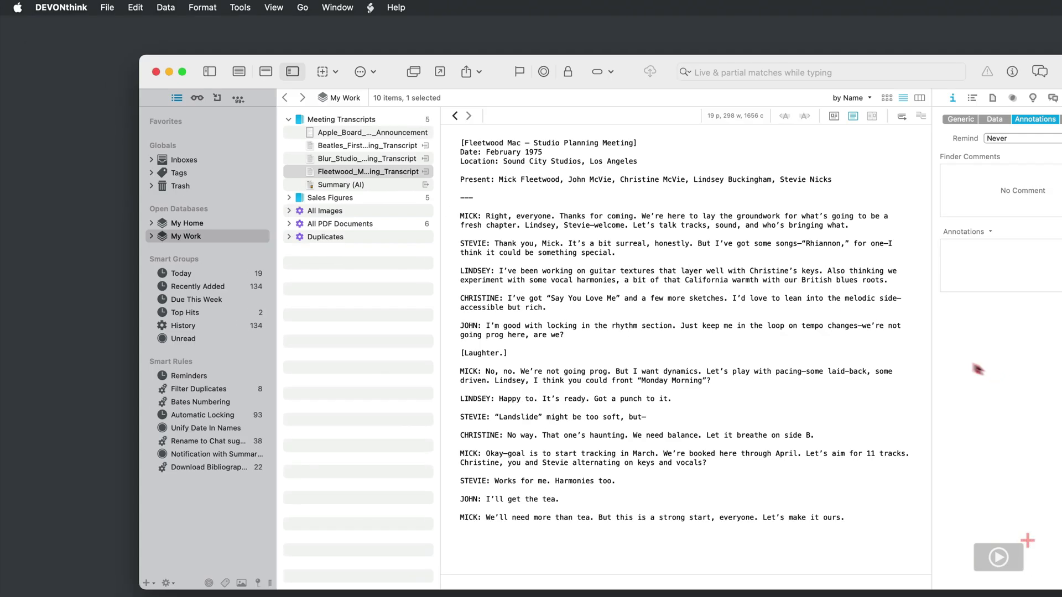
Summarize the Fleetwood Mac transcript via Chat into a linked annotation file.
click(241, 7)
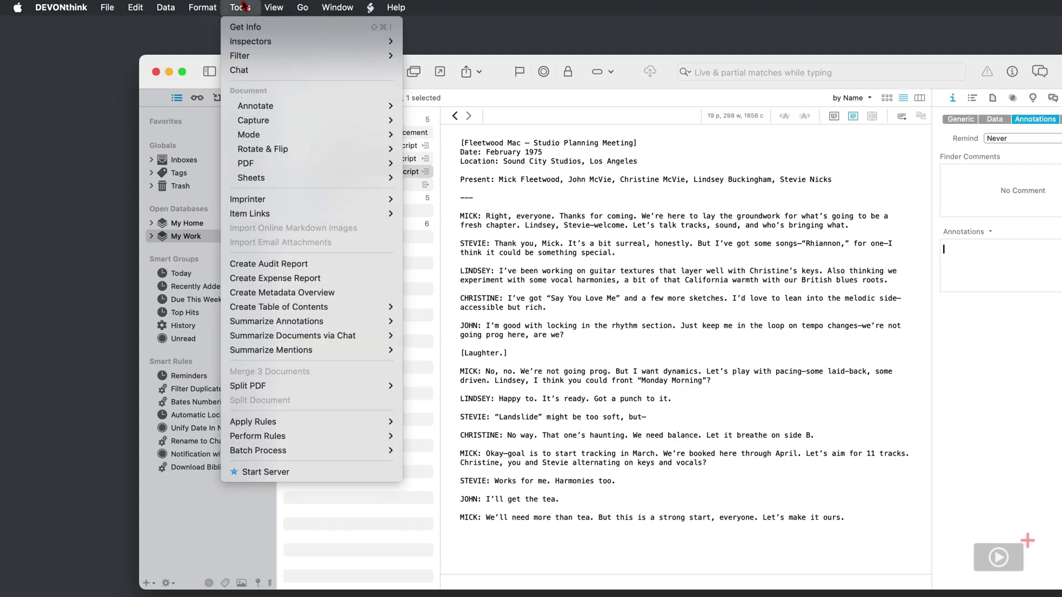
mouse_move(306, 340)
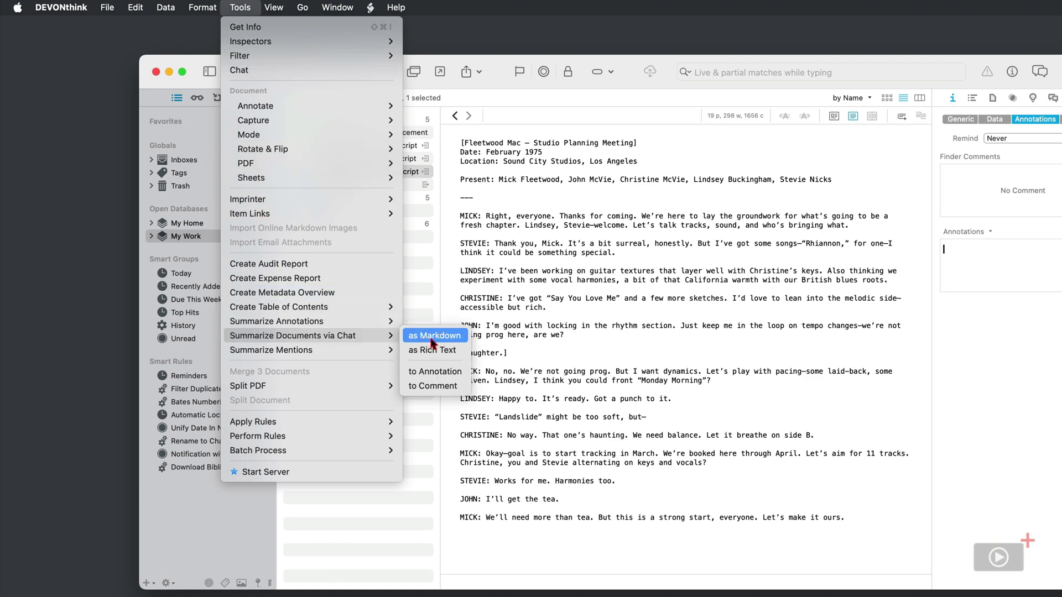
click(452, 372)
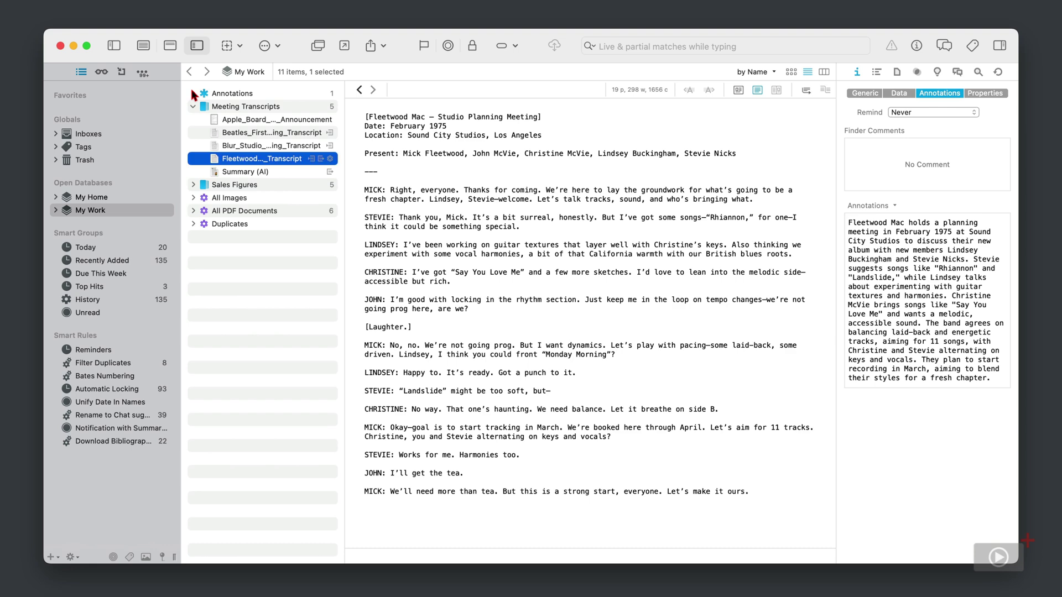
Review the Fleetwood annotation's 11-song Sound City plan, trash it, and reselect the transcript.
click(193, 94)
click(237, 108)
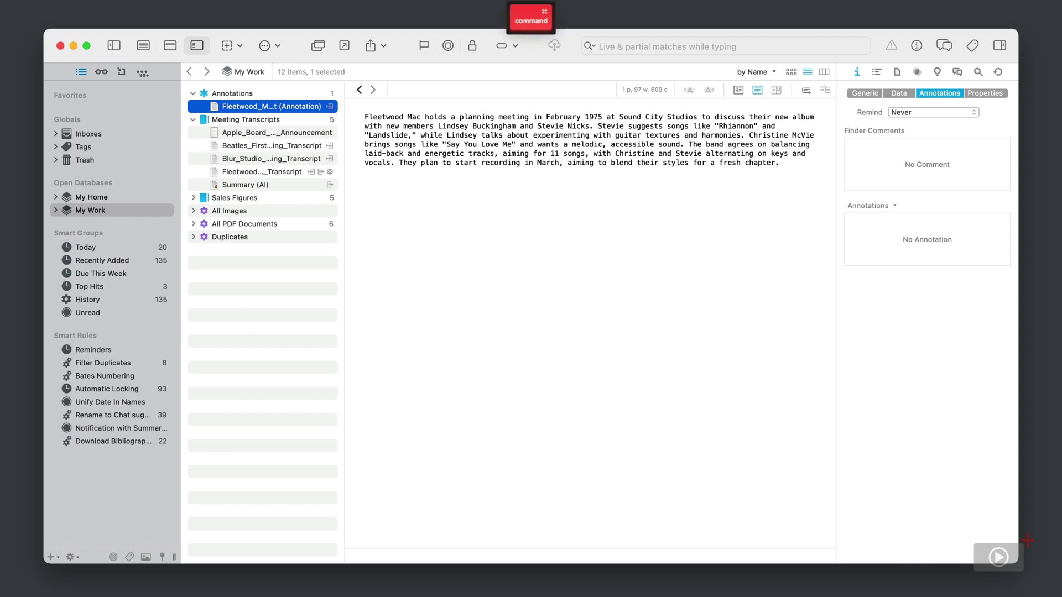
key(super+BackSpace)
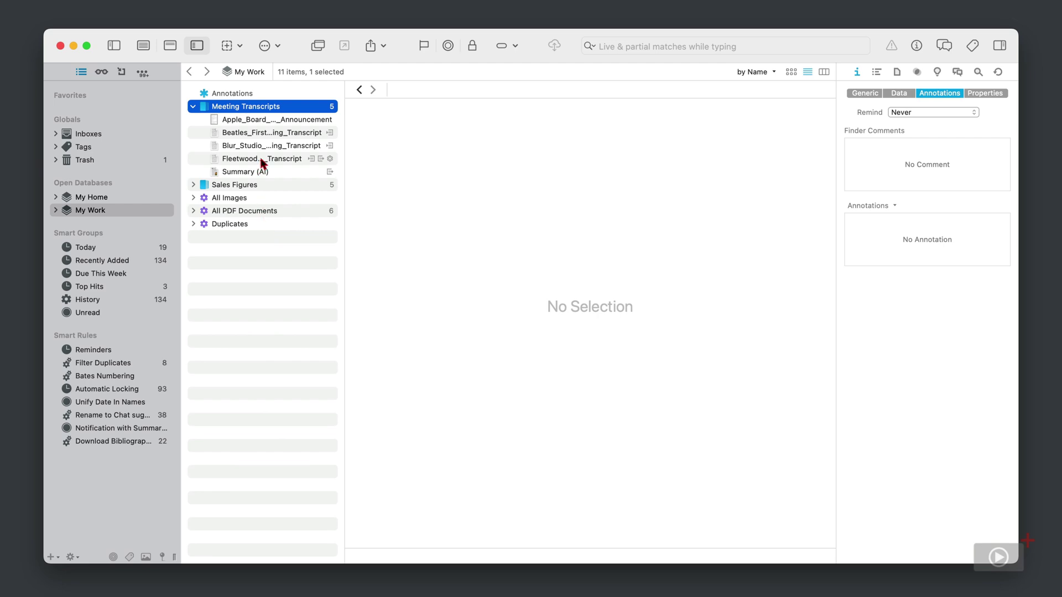
click(261, 160)
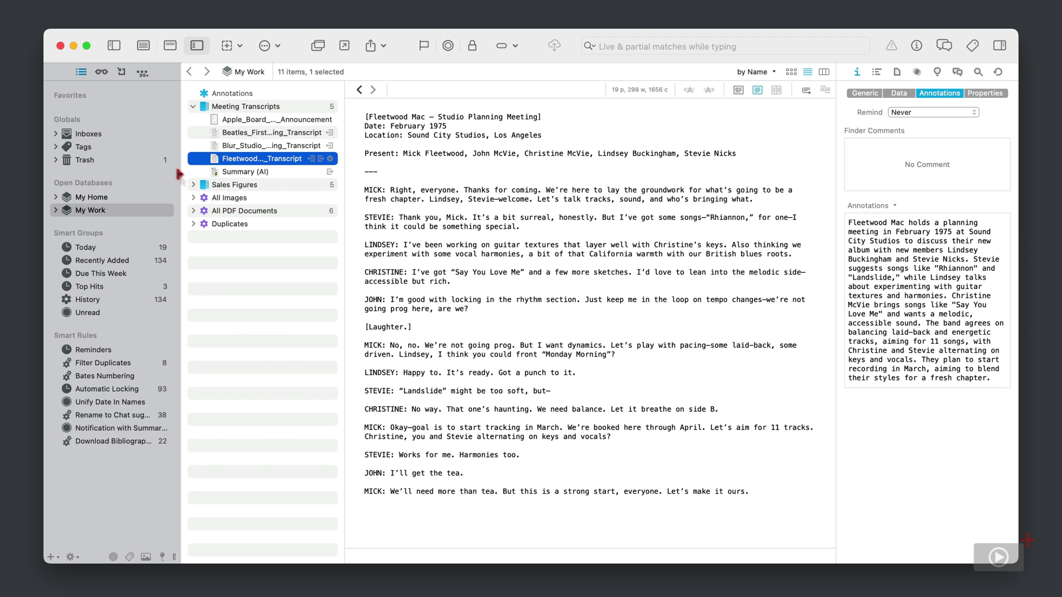
Empty the Trash holding the Fleetwood annotation, then return to the My Work database.
click(87, 160)
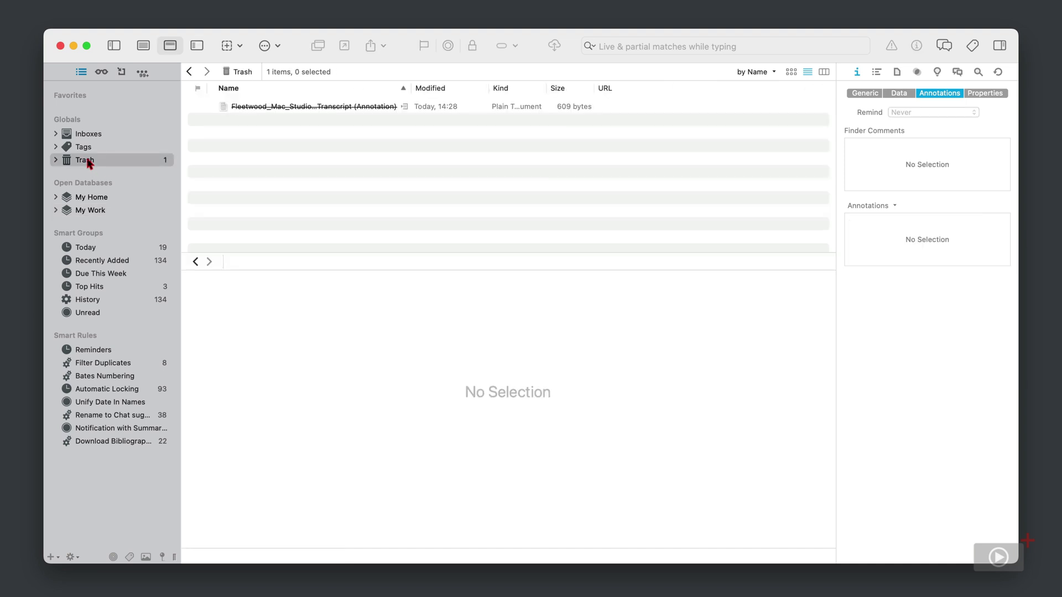
right_click(87, 163)
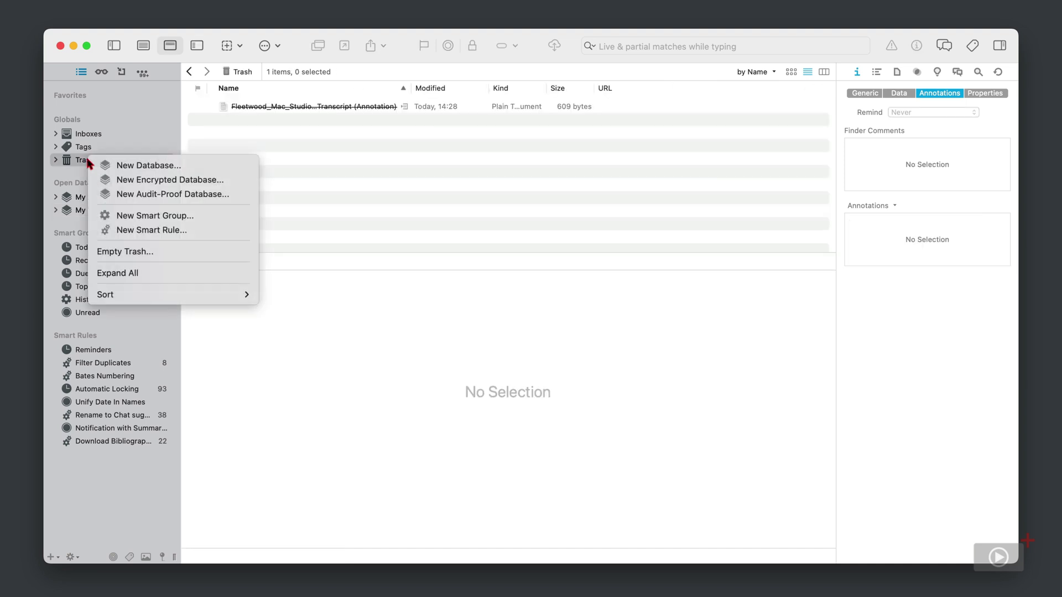
click(112, 255)
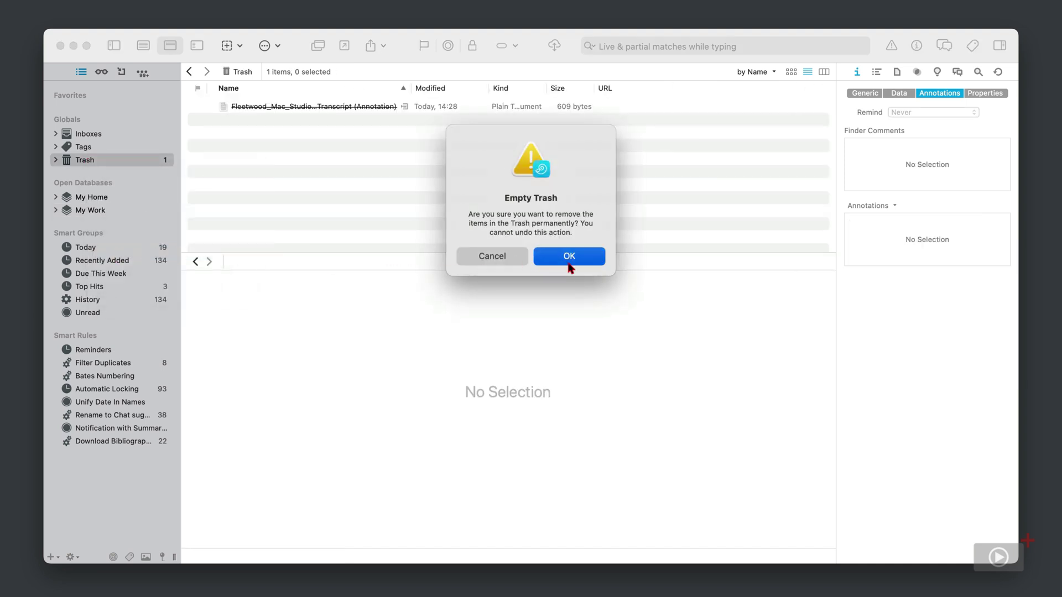
click(570, 265)
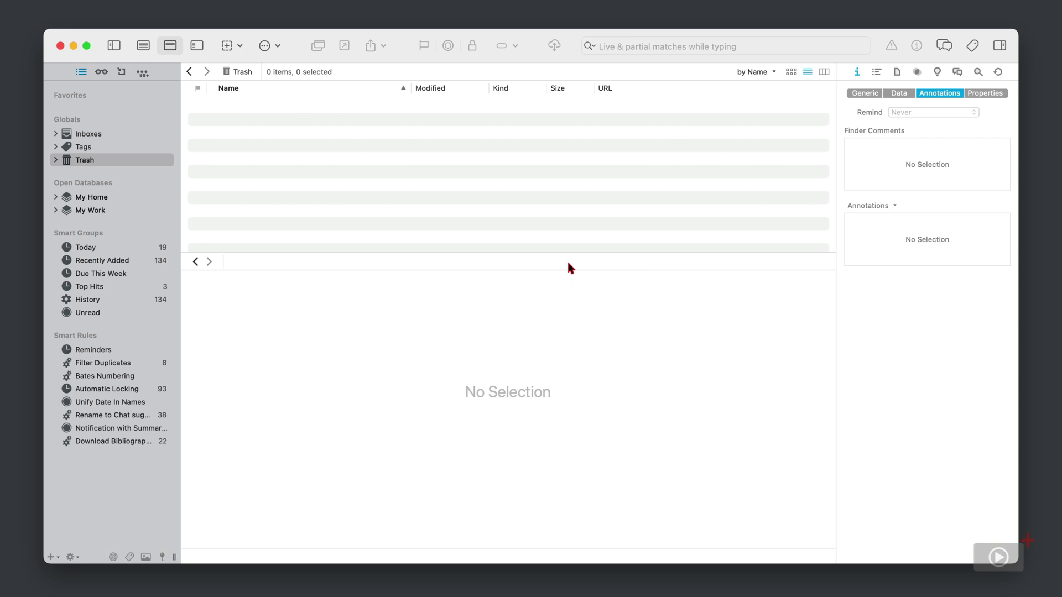
click(89, 211)
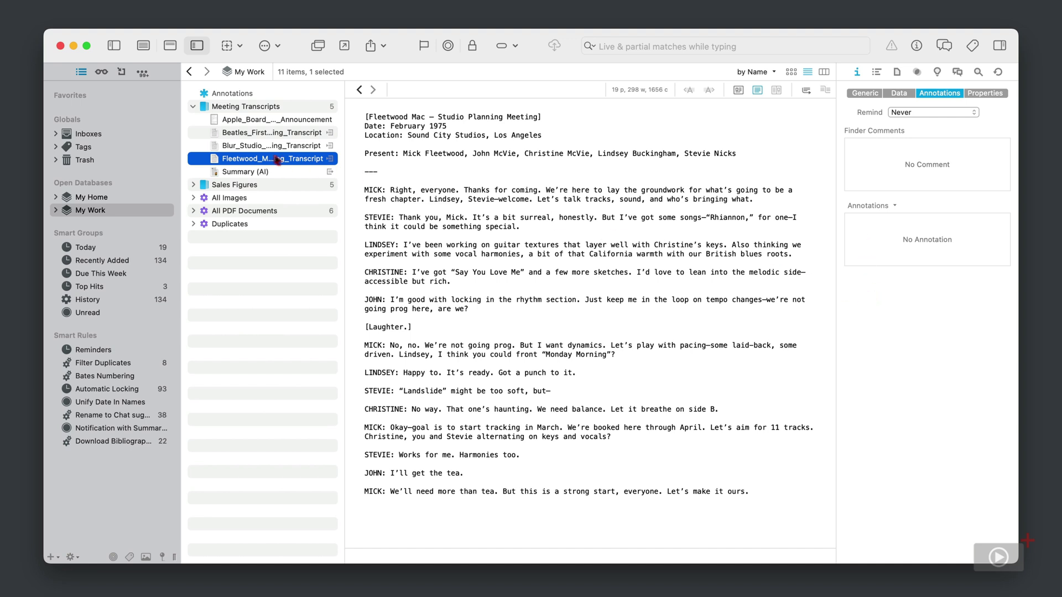
Save an AI summary of the Blur studio planning transcript as its Finder comment.
click(241, 145)
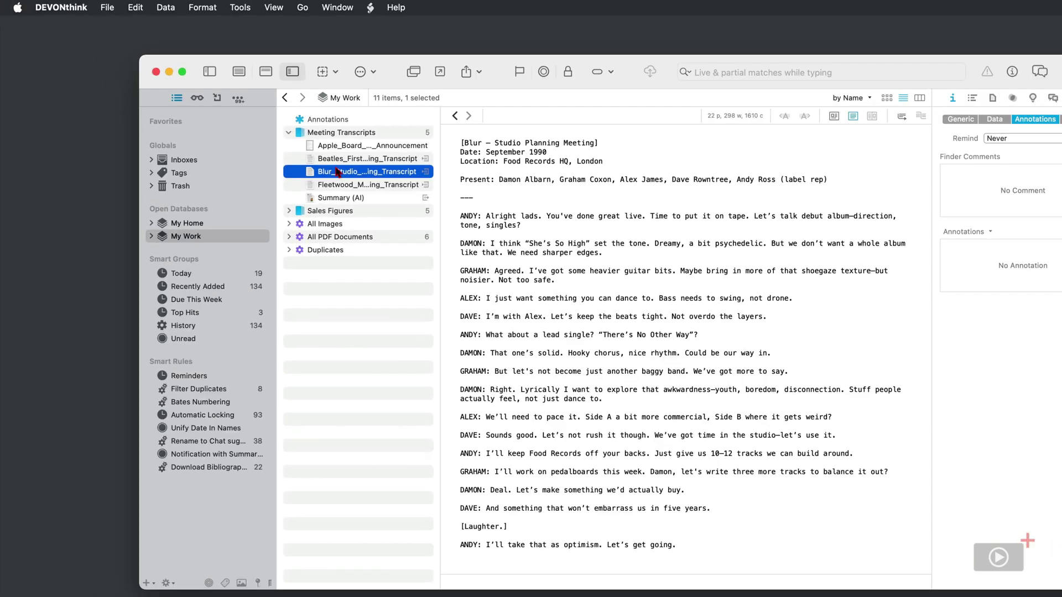
click(242, 7)
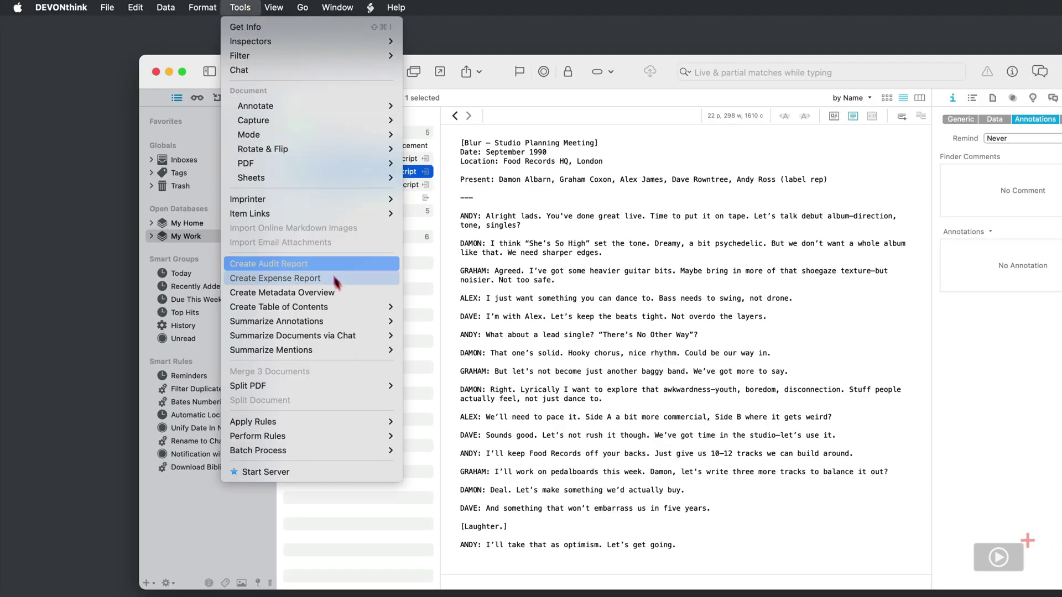
mouse_move(357, 338)
click(432, 386)
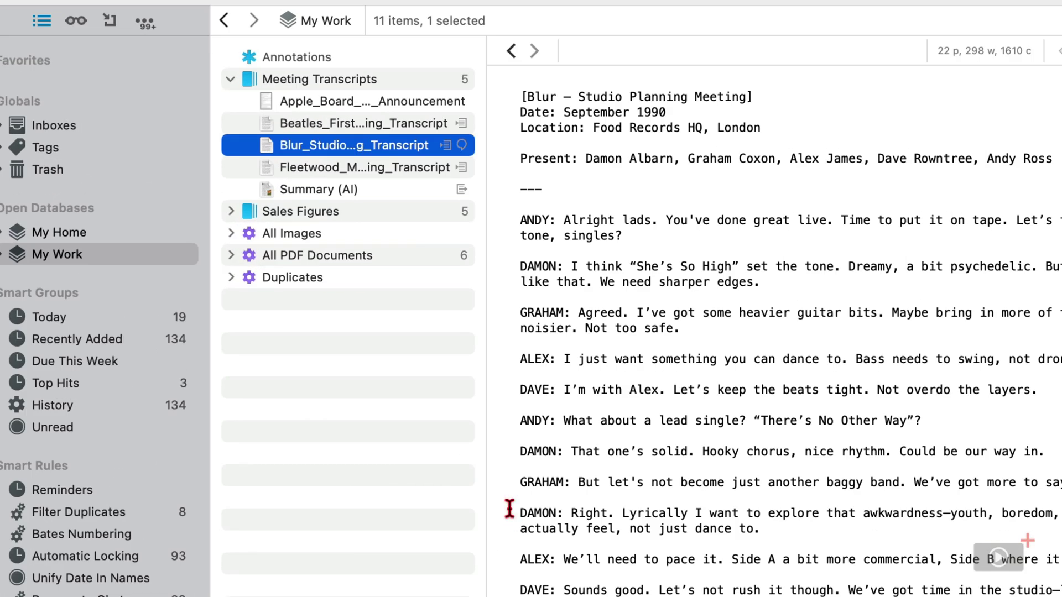
click(462, 146)
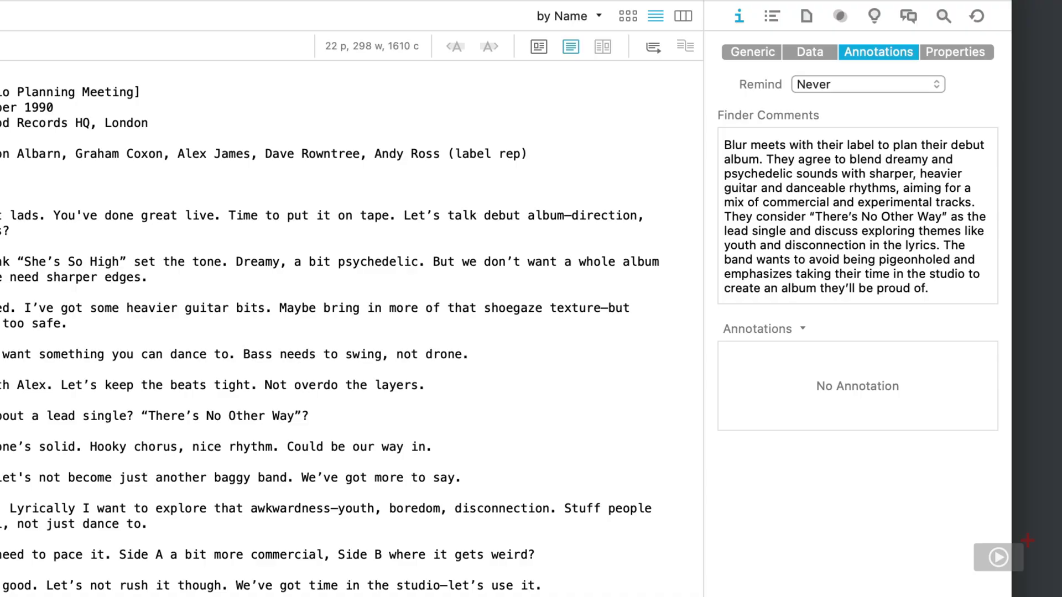